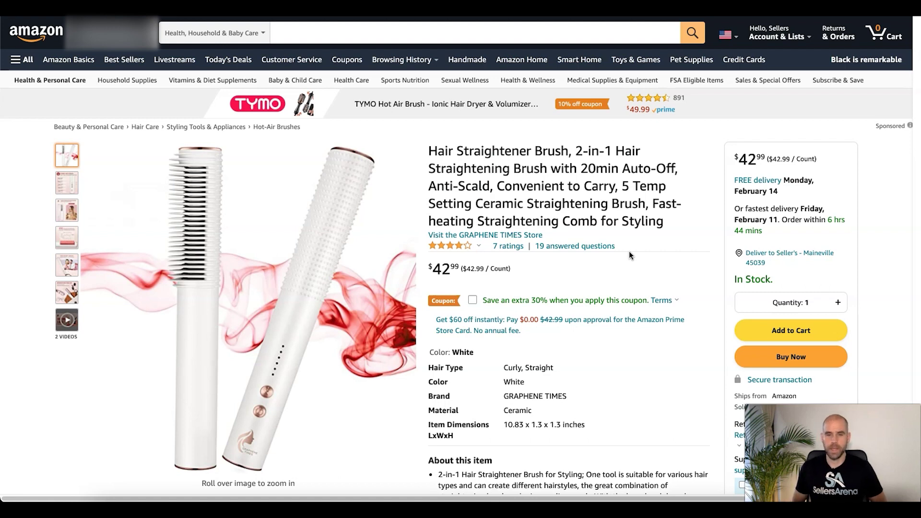
# - Open the white 2-in-1 Hair Straightener Brush listing at $42.99 with a 30% coupon
pyautogui.click(597, 251)
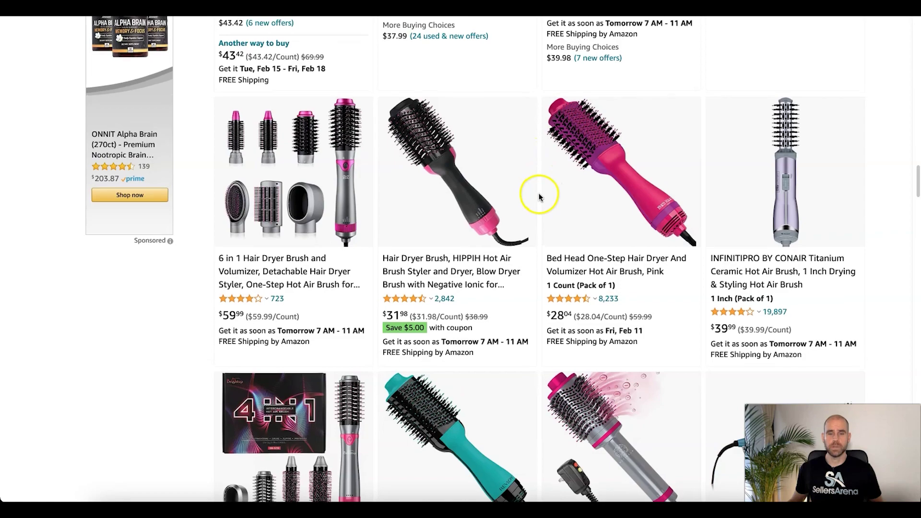
# - Scroll through the hair brush search results to compare their coupon badges
pyautogui.scroll(10, 540, 199)
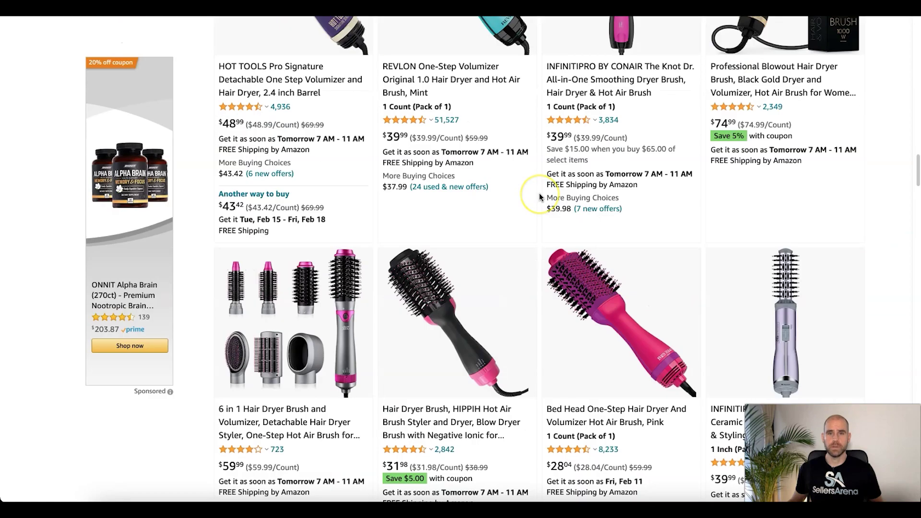
pyautogui.scroll(-10, 540, 197)
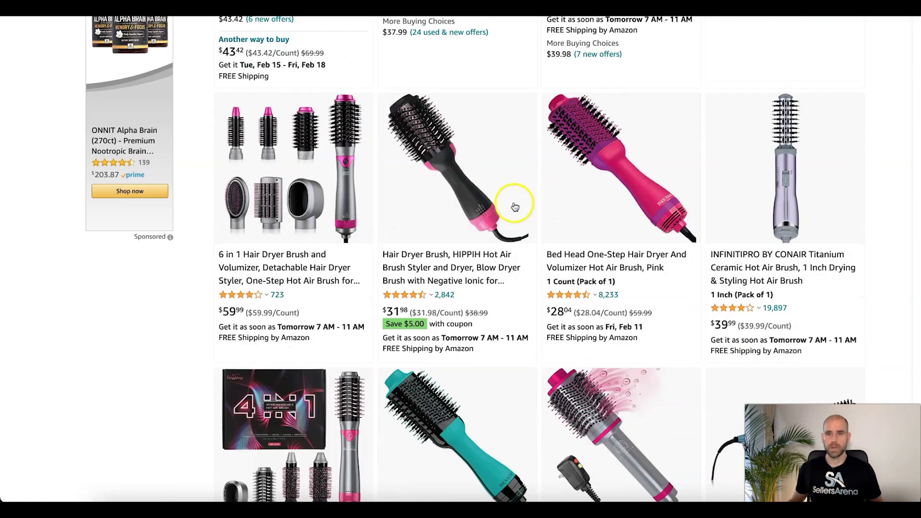
pyautogui.scroll(8, 588, 238)
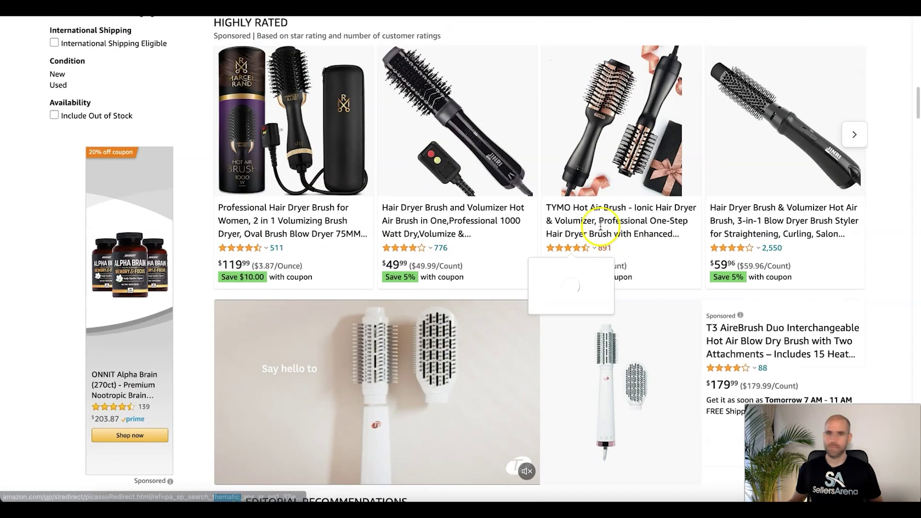
pyautogui.scroll(-7, 623, 211)
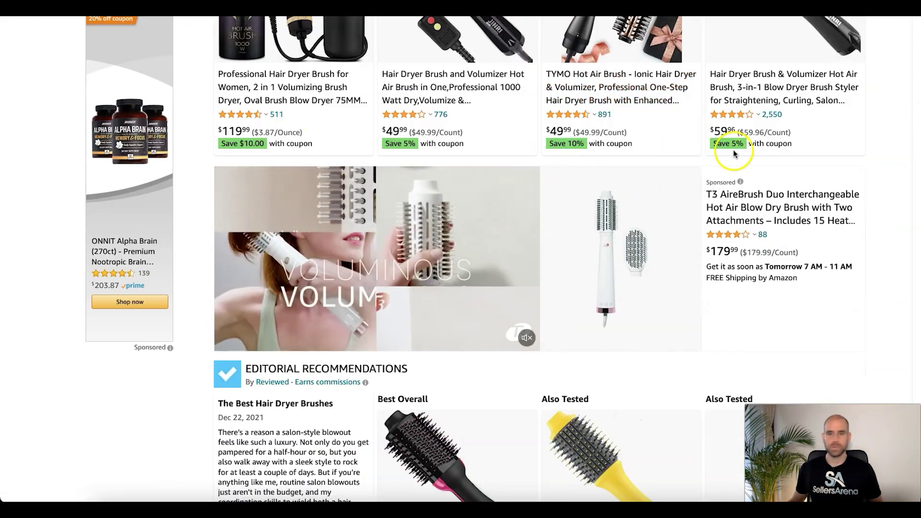
pyautogui.scroll(-1, 727, 158)
pyautogui.scroll(-3, 727, 157)
pyautogui.scroll(3, 715, 163)
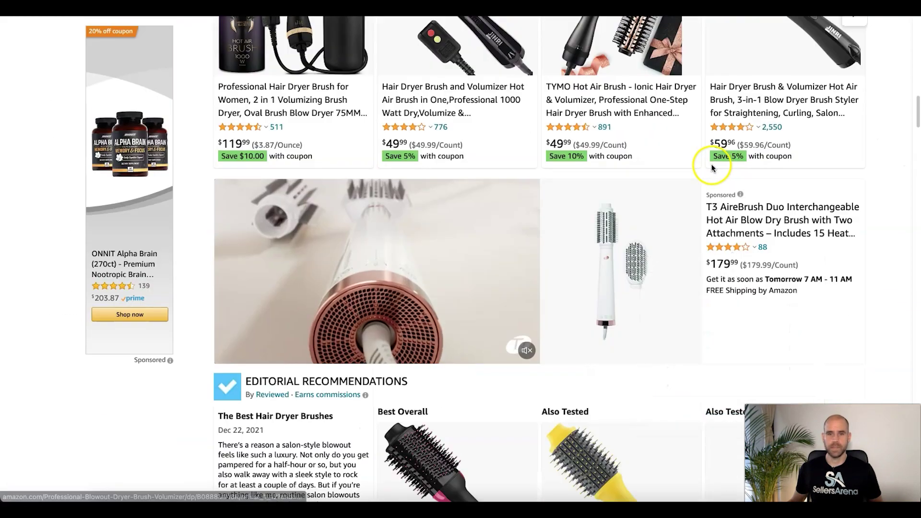
pyautogui.scroll(-3, 616, 156)
pyautogui.scroll(3, 618, 157)
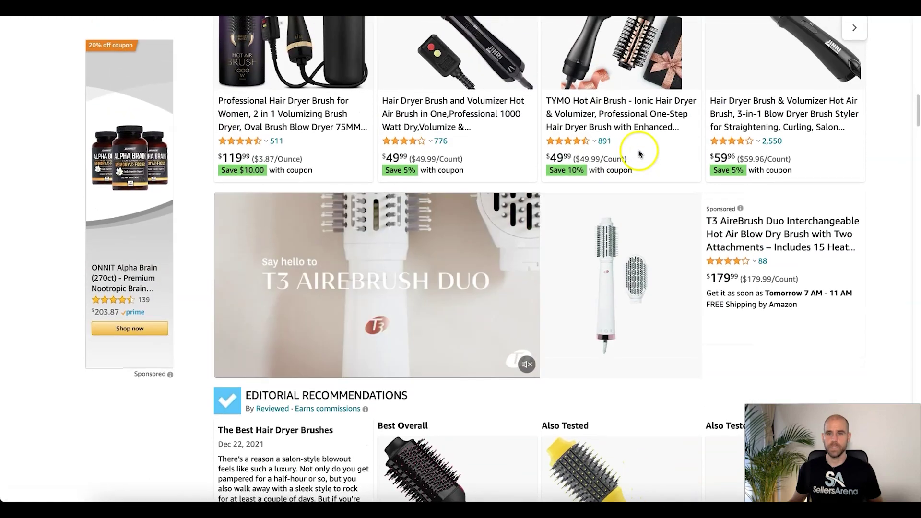
pyautogui.scroll(-6, 634, 150)
pyautogui.scroll(8, 632, 155)
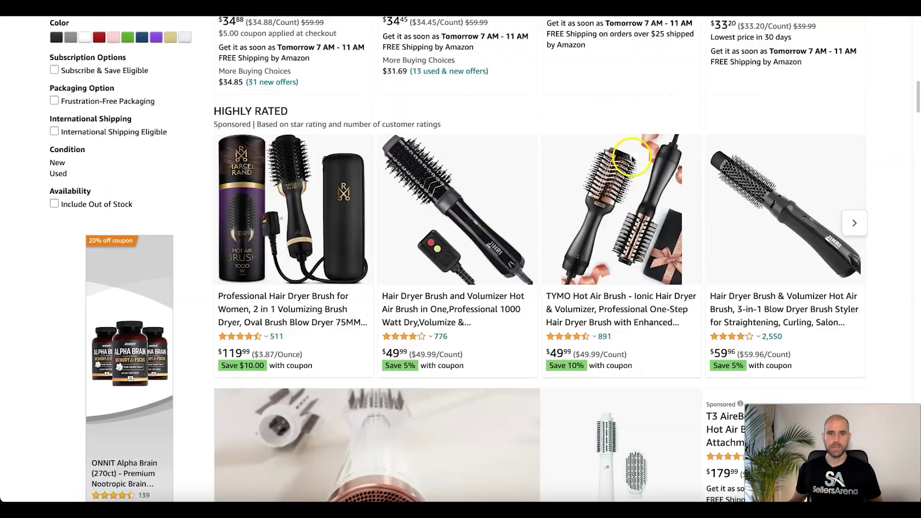
pyautogui.scroll(-8, 635, 175)
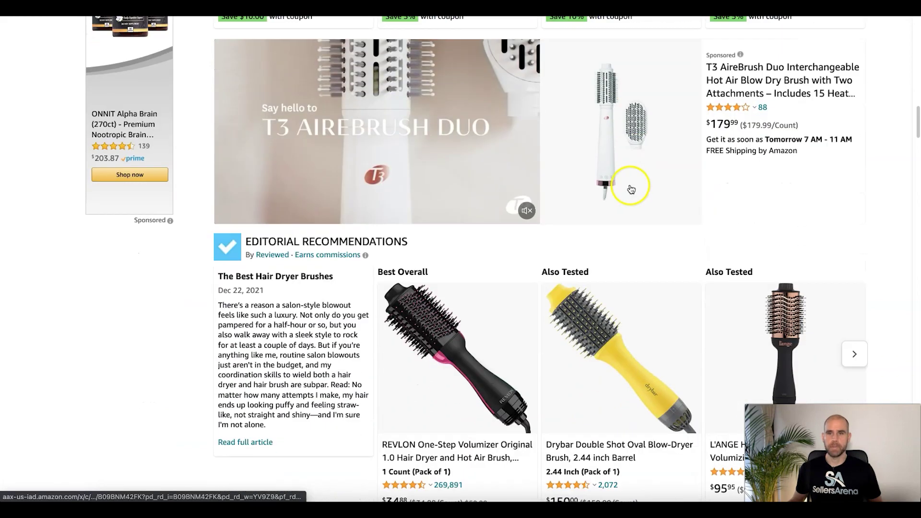
pyautogui.scroll(-1, 624, 203)
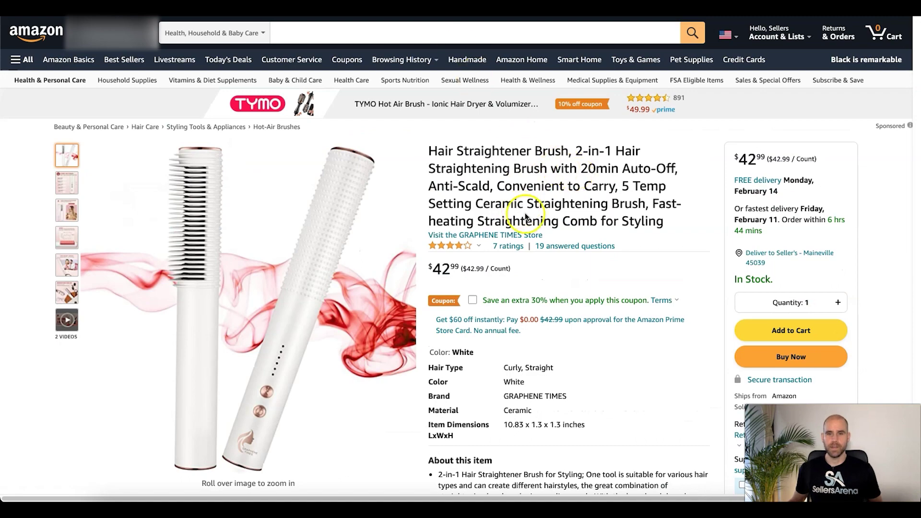
# - Scroll the REVLON One-Step Volumizer page showing $39.99, down from $59.99 list price
pyautogui.scroll(-5, 663, 363)
pyautogui.scroll(3, 568, 286)
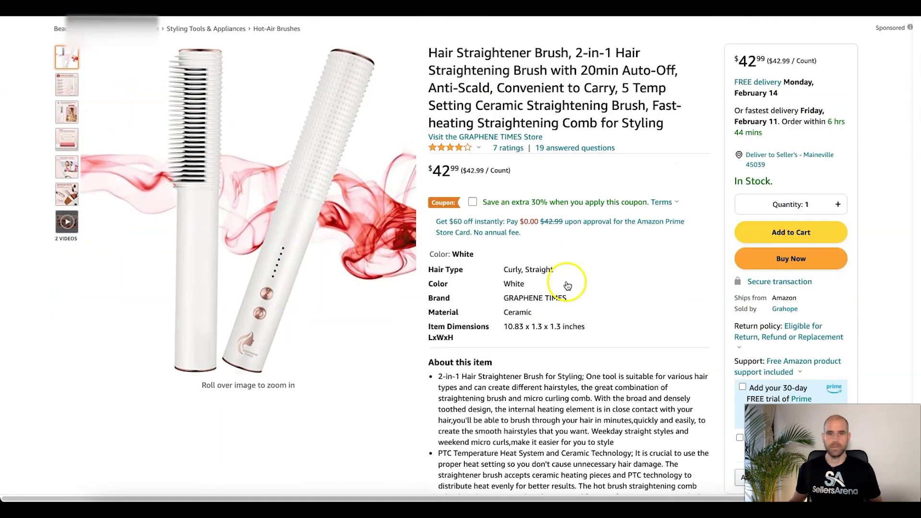
pyautogui.scroll(2, 568, 286)
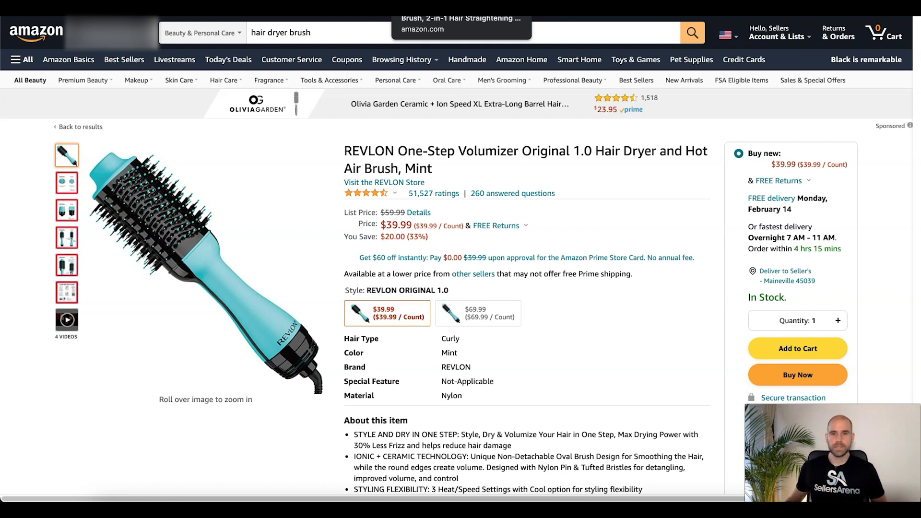
# - Scroll down the REVLON One-Step Volumizer page to the Brands you might like section
pyautogui.scroll(-4, 586, 292)
pyautogui.click(587, 290)
pyautogui.scroll(-3, 595, 278)
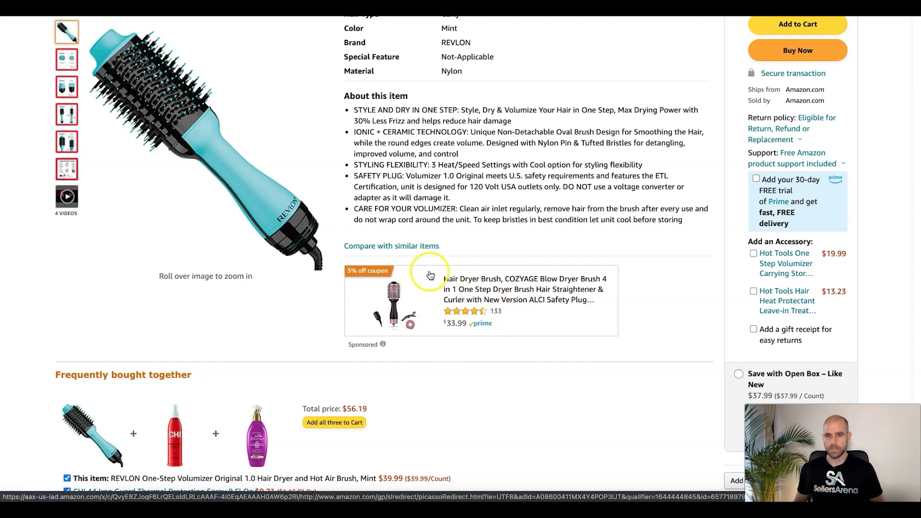
pyautogui.scroll(-10, 453, 298)
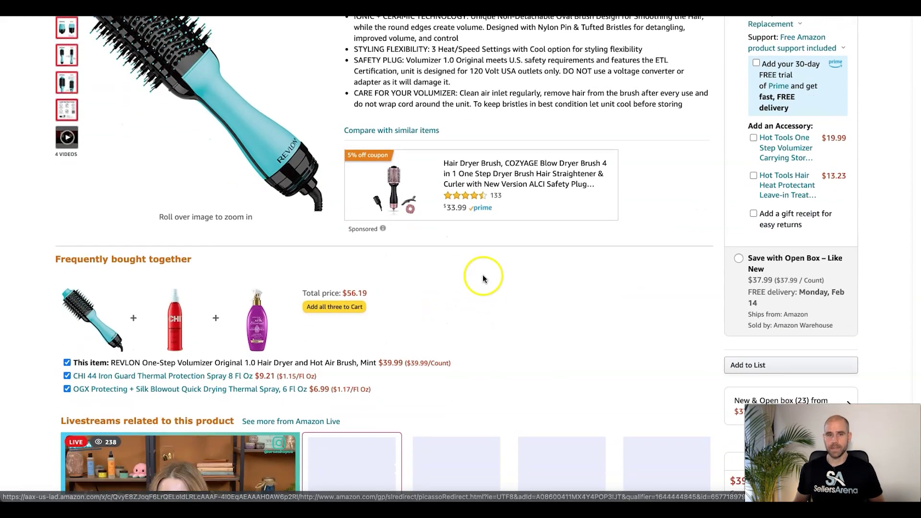
pyautogui.scroll(-1, 787, 287)
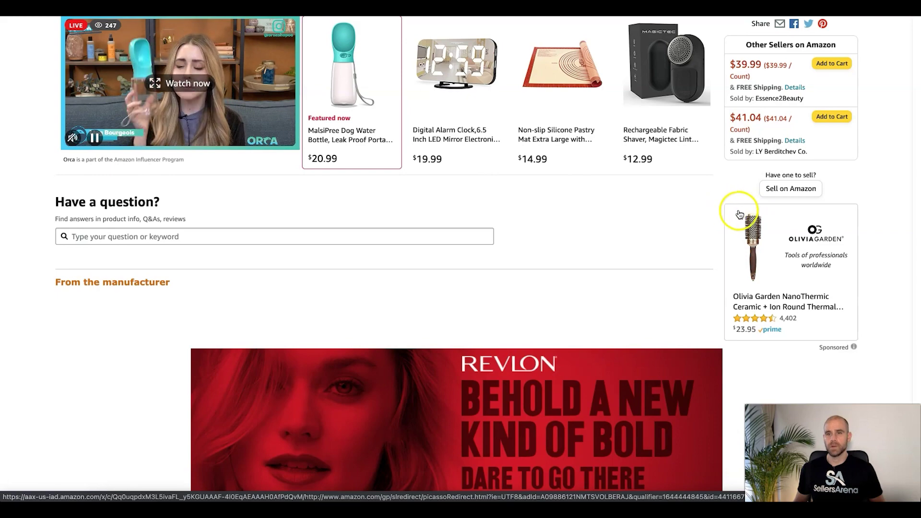
pyautogui.scroll(-15, 686, 218)
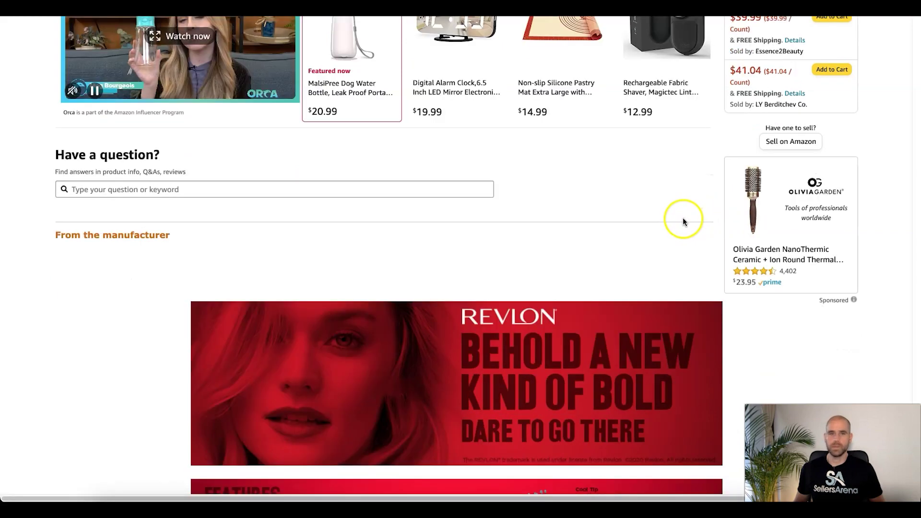
pyautogui.scroll(-15, 525, 206)
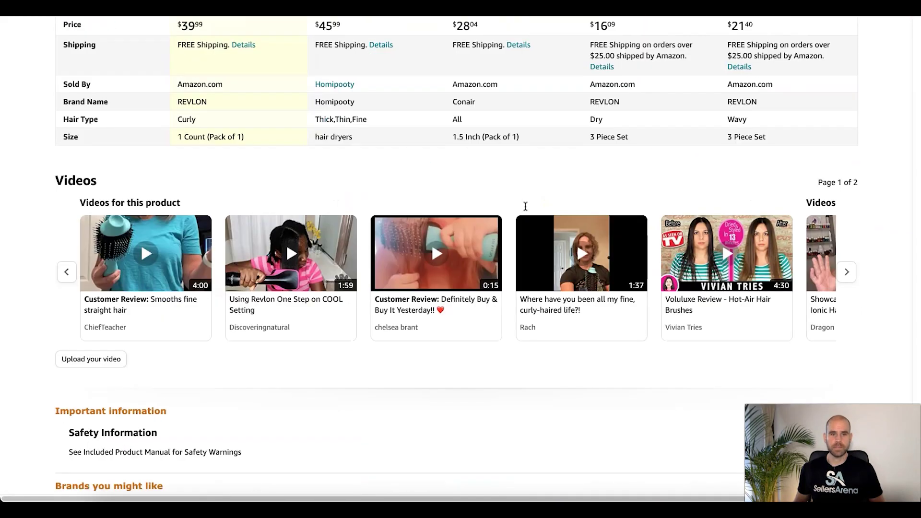
pyautogui.scroll(-1, 537, 206)
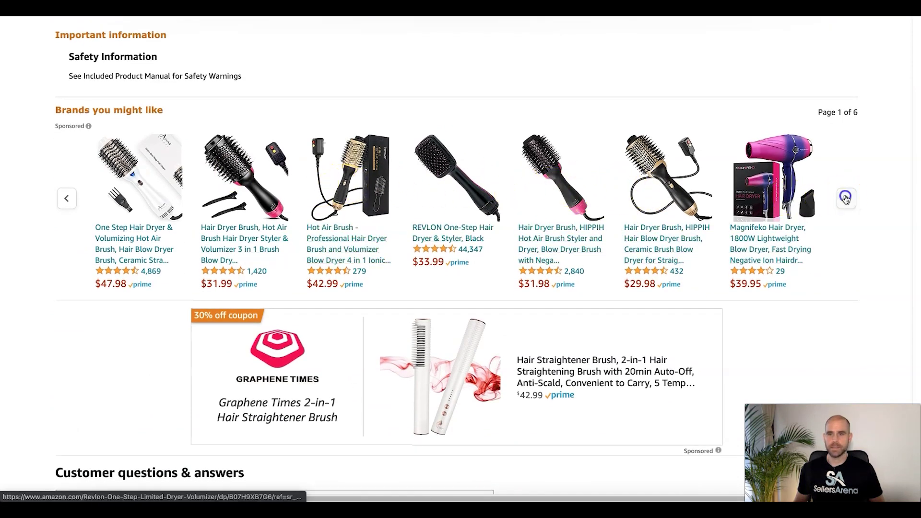
# - Page forward through the suggested brands, return to the first page, and keep scrolling
pyautogui.click(846, 198)
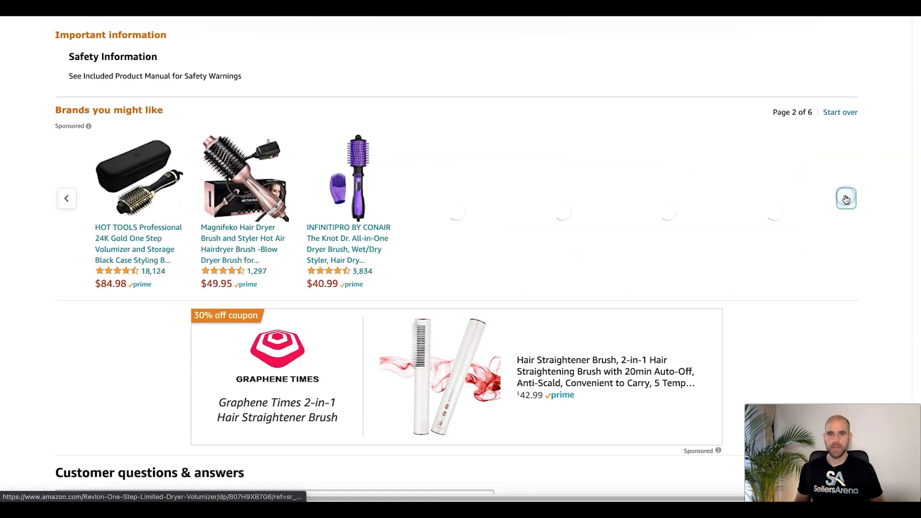
pyautogui.click(66, 199)
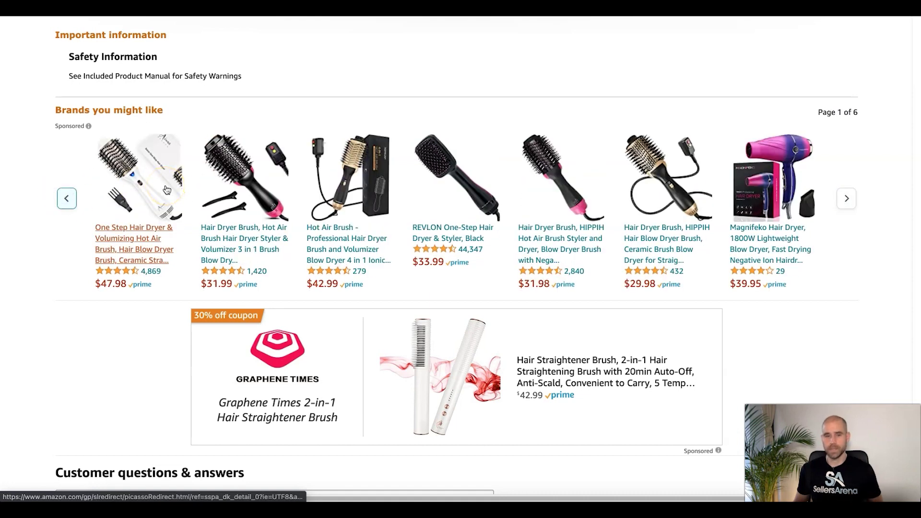
pyautogui.scroll(-2, 572, 217)
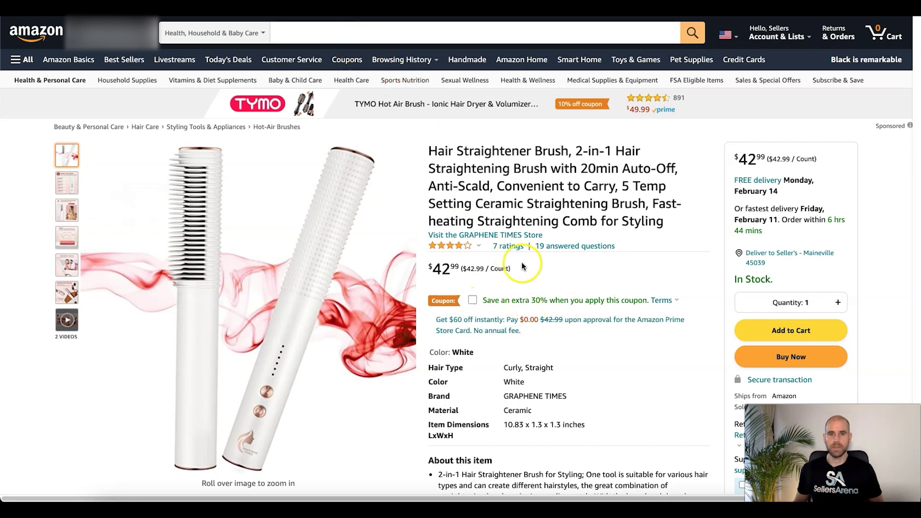
# - Scroll the REVLON page to its Mint $39.99 price and About this item details
pyautogui.scroll(-20, 417, 162)
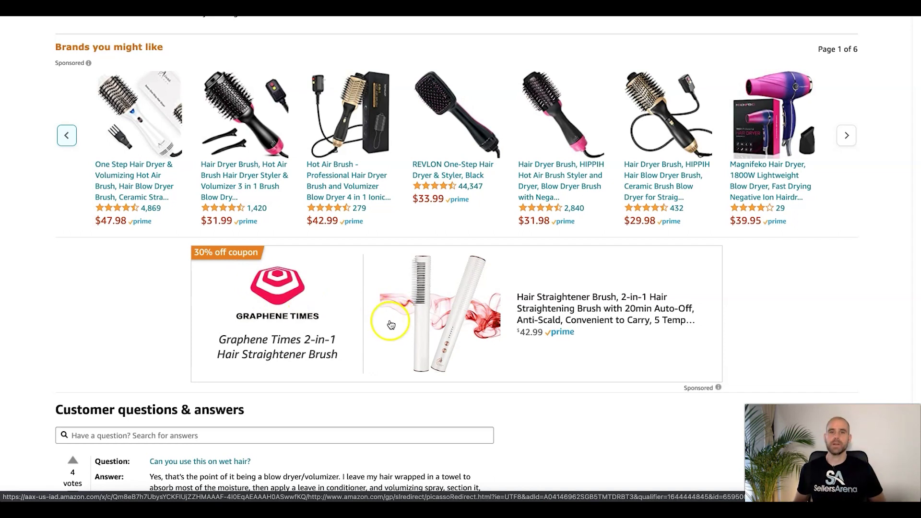
pyautogui.scroll(20, 458, 307)
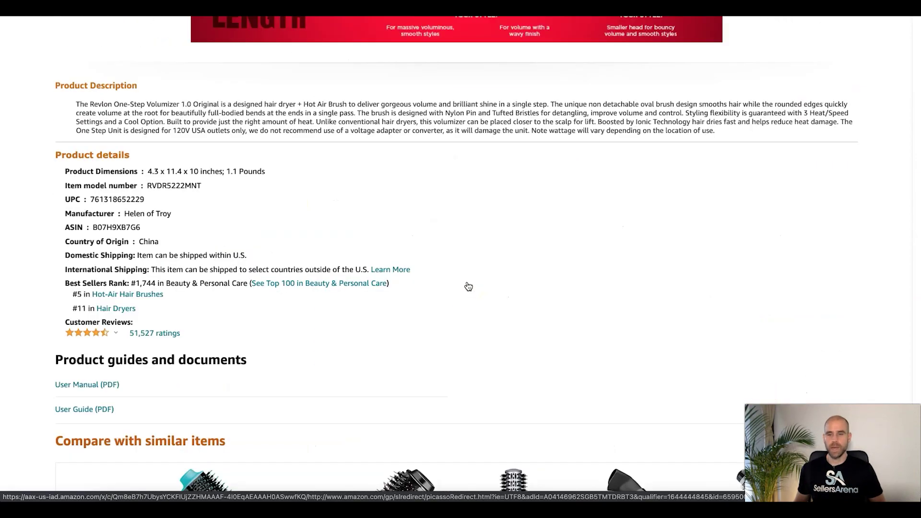
pyautogui.scroll(20, 469, 286)
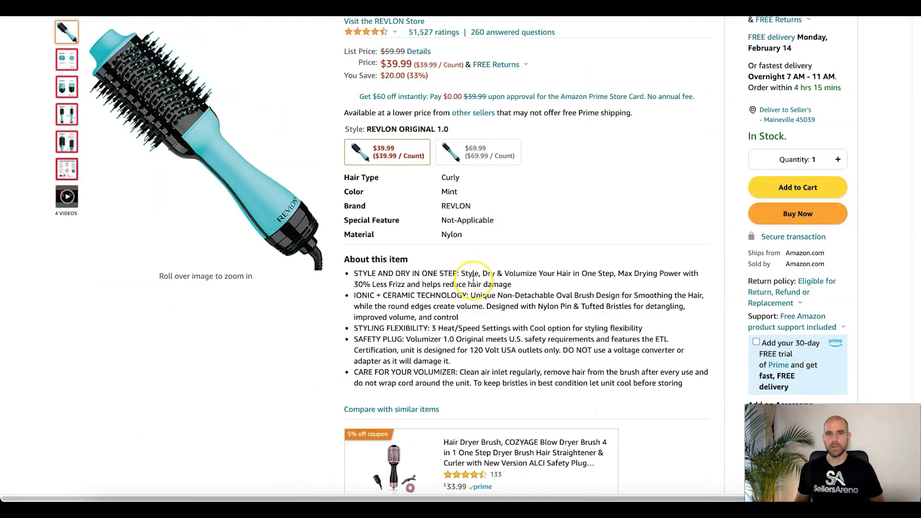
# - Scroll the REVLON hair dryer brush page up and down to the sponsored 5% off coupon ad
pyautogui.scroll(4, 472, 280)
pyautogui.scroll(-1, 598, 284)
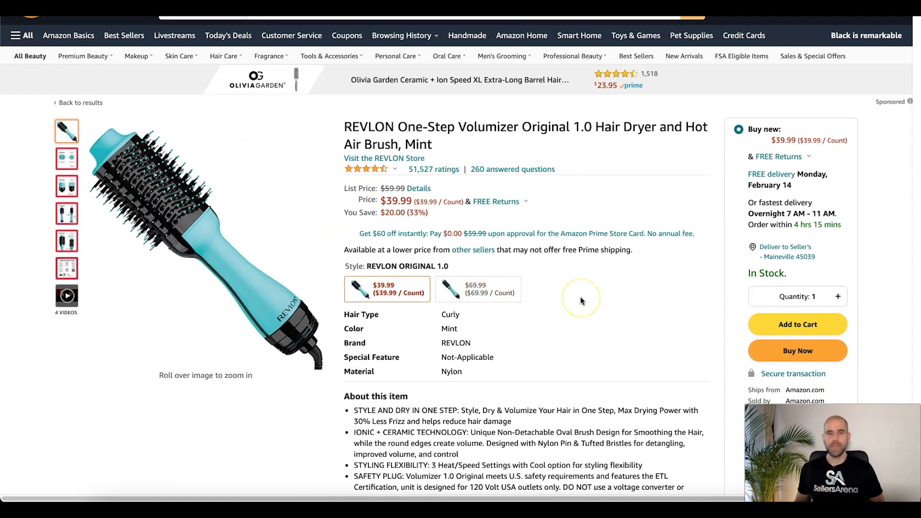
pyautogui.scroll(-12, 581, 301)
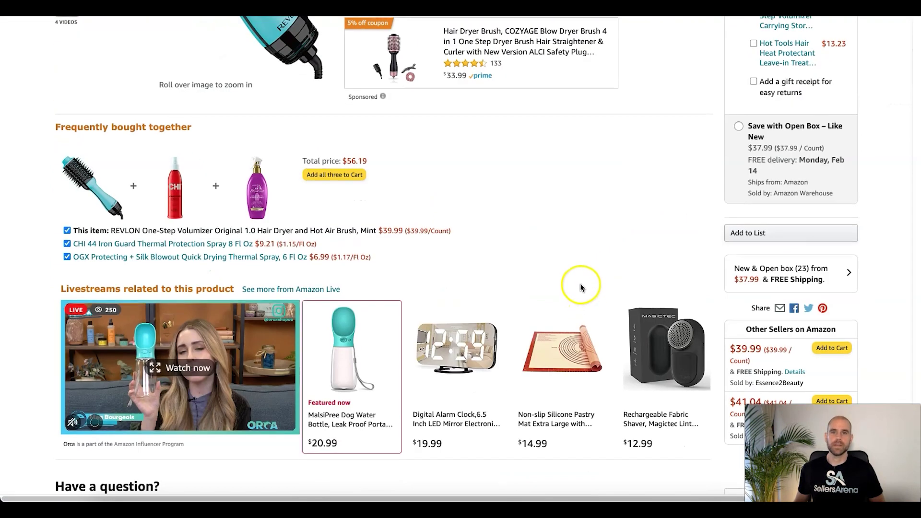
pyautogui.scroll(5, 581, 286)
pyautogui.scroll(5, 582, 288)
pyautogui.scroll(-4, 502, 298)
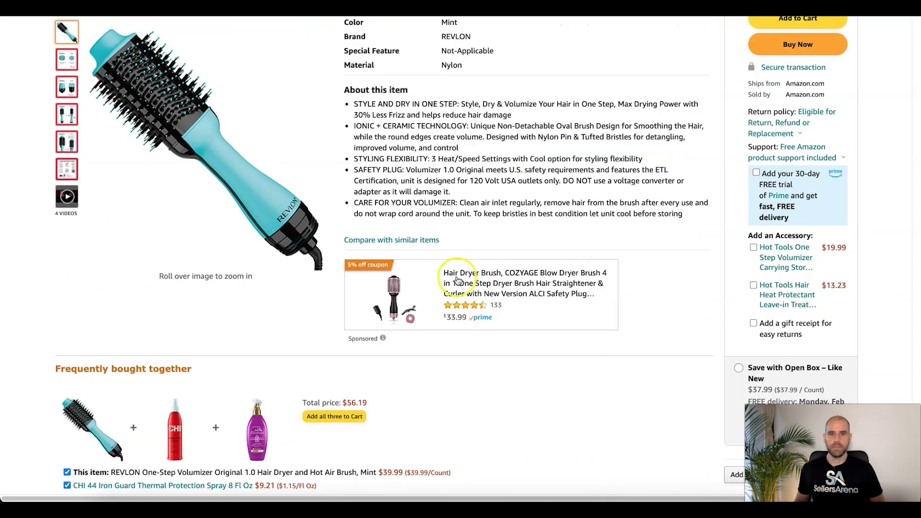
pyautogui.scroll(6, 502, 288)
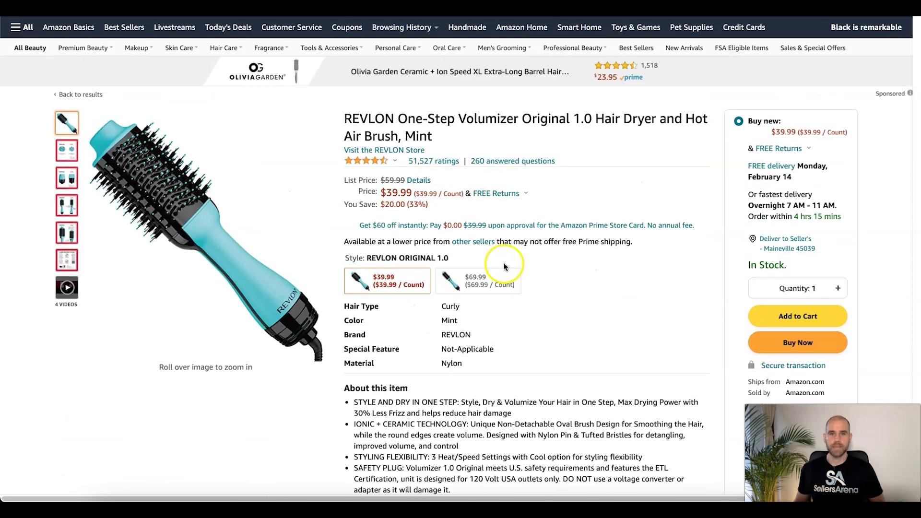
pyautogui.scroll(-7, 439, 288)
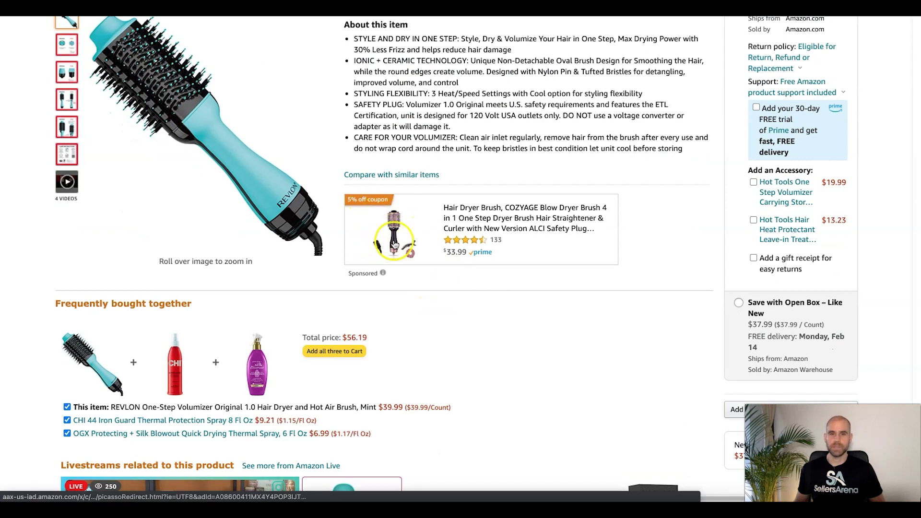
pyautogui.scroll(7, 499, 203)
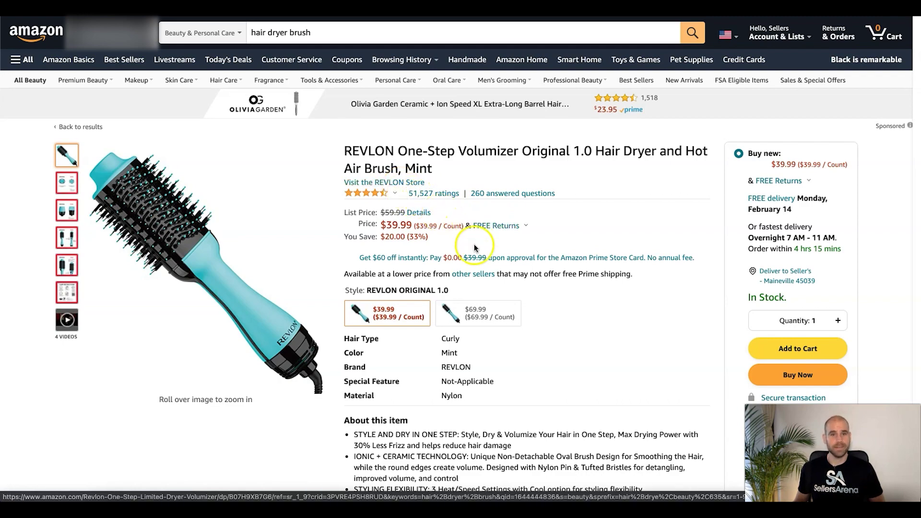
pyautogui.scroll(-4, 472, 248)
pyautogui.scroll(-2, 482, 278)
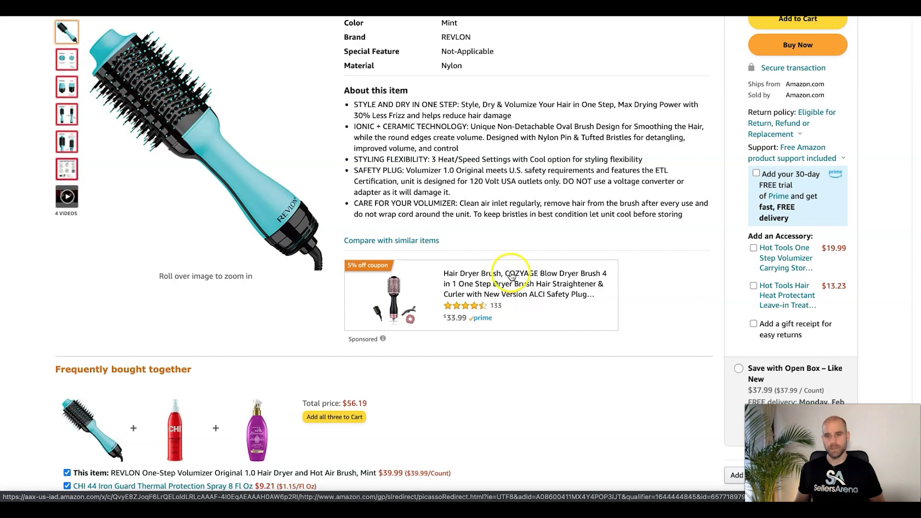
pyautogui.scroll(2, 511, 271)
pyautogui.scroll(5, 532, 275)
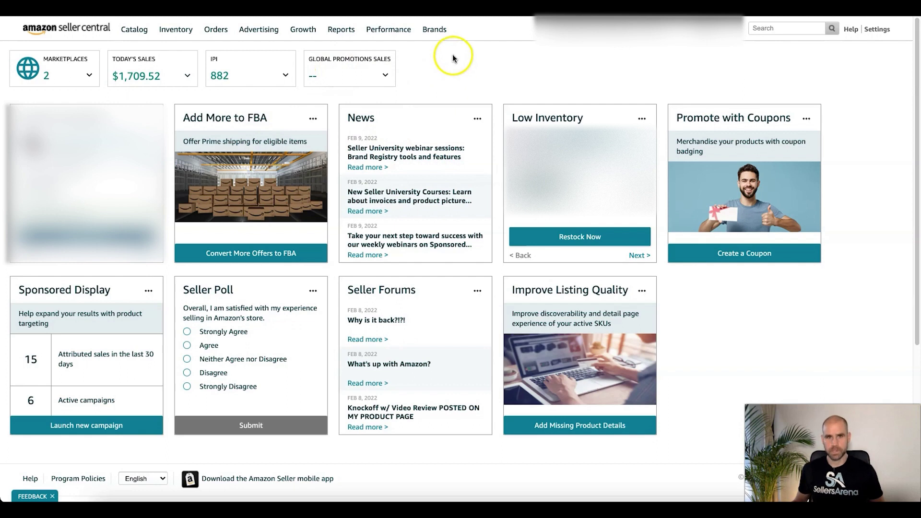
# - Go to Advertising > Coupons and begin creating a new coupon
pyautogui.moveTo(265, 31)
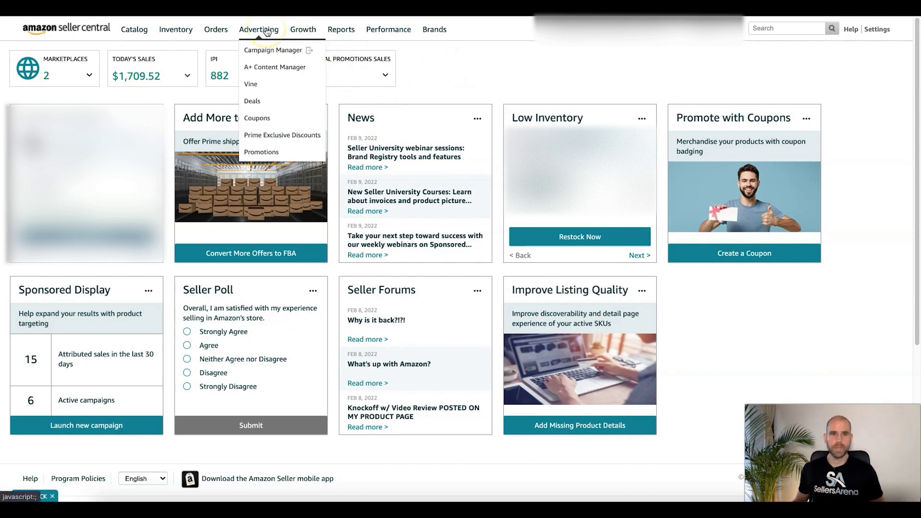
pyautogui.click(267, 120)
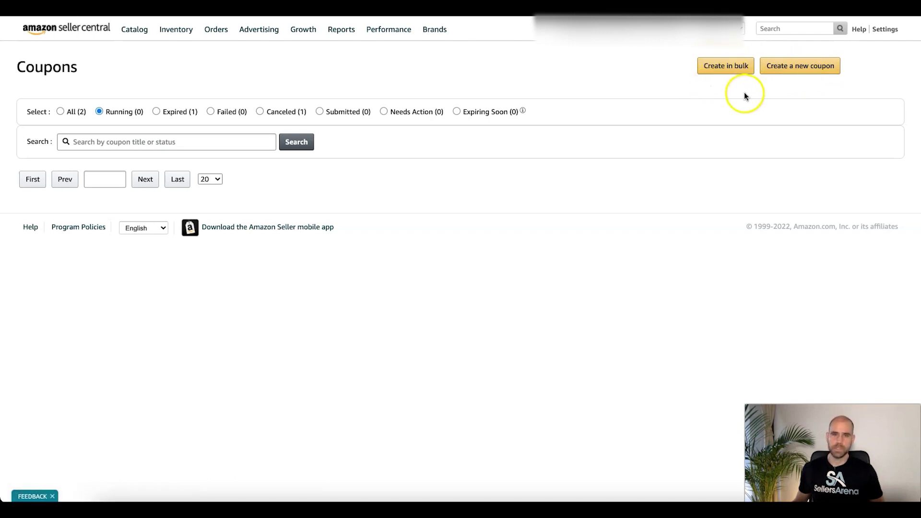
pyautogui.click(798, 70)
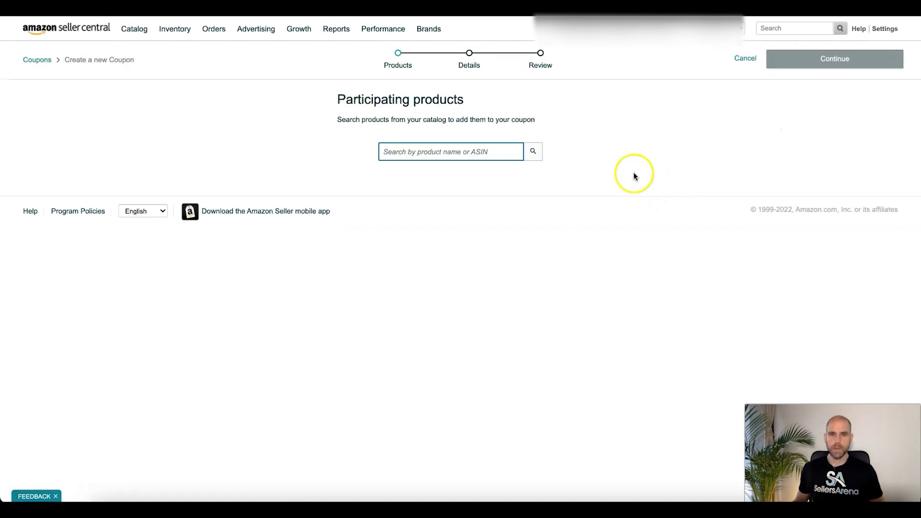
# - Search the catalog for 'moringa', add that product to the coupon, and continue to Details
pyautogui.click(446, 155)
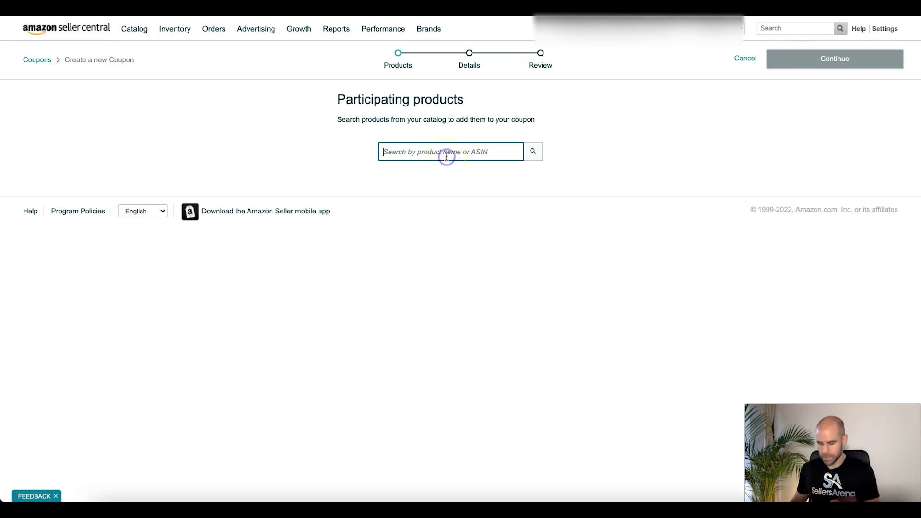
pyautogui.write('mori')
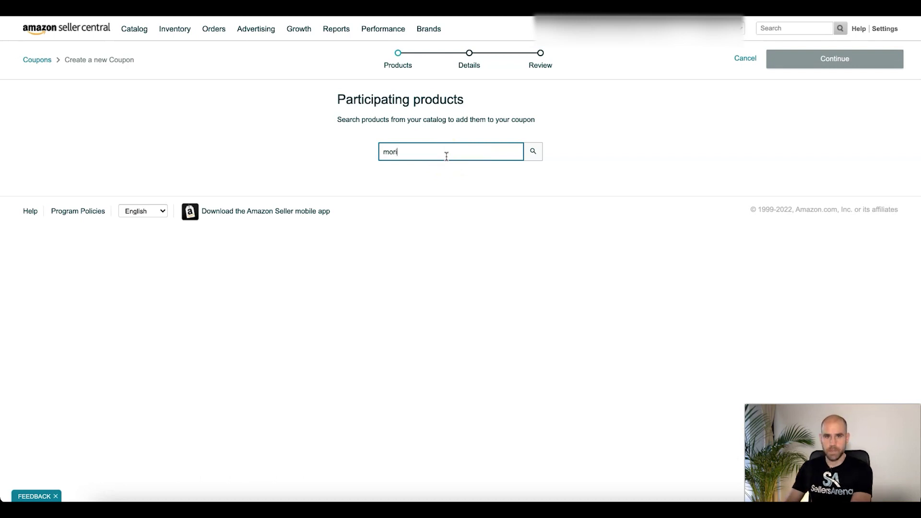
pyautogui.write('nga')
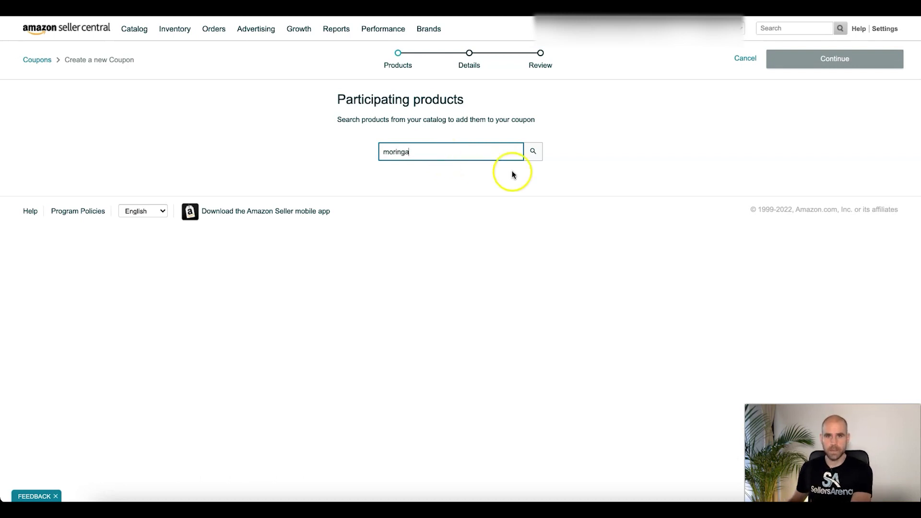
pyautogui.press('Return')
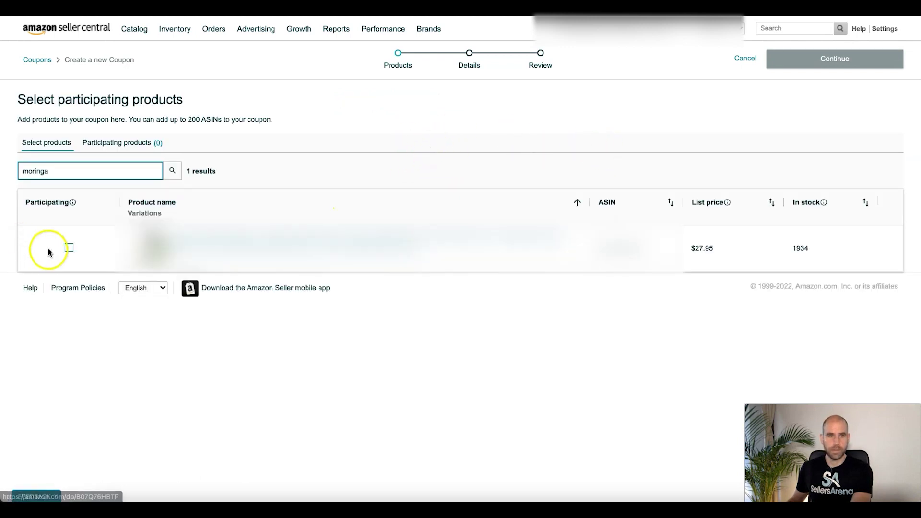
pyautogui.click(69, 247)
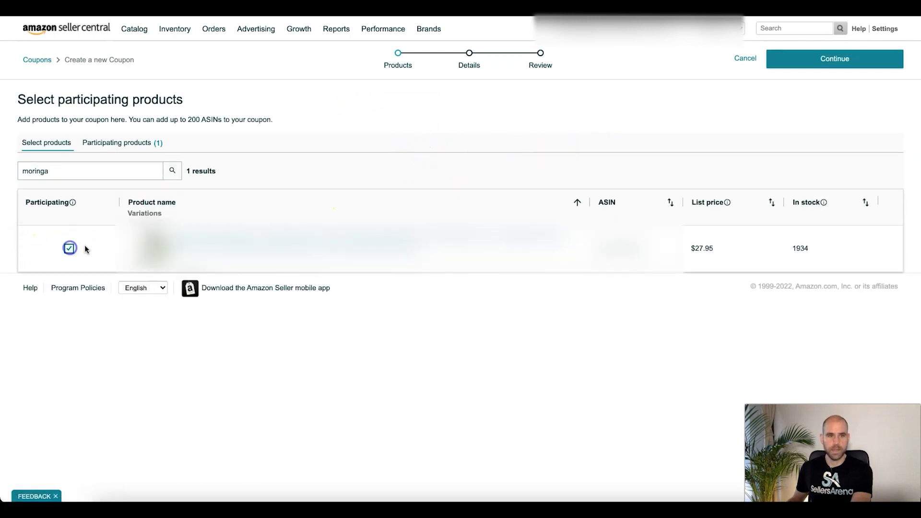
pyautogui.click(829, 64)
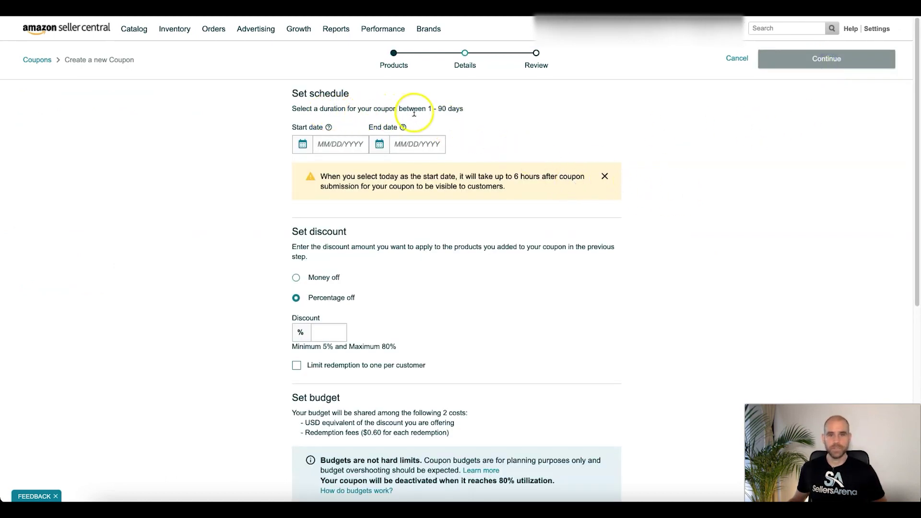
pyautogui.click(338, 144)
pyautogui.moveTo(323, 126)
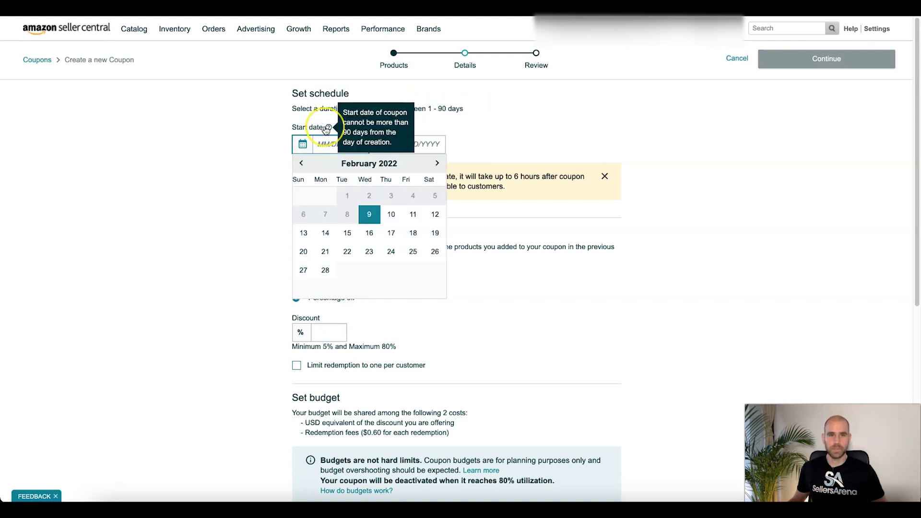
pyautogui.click(525, 176)
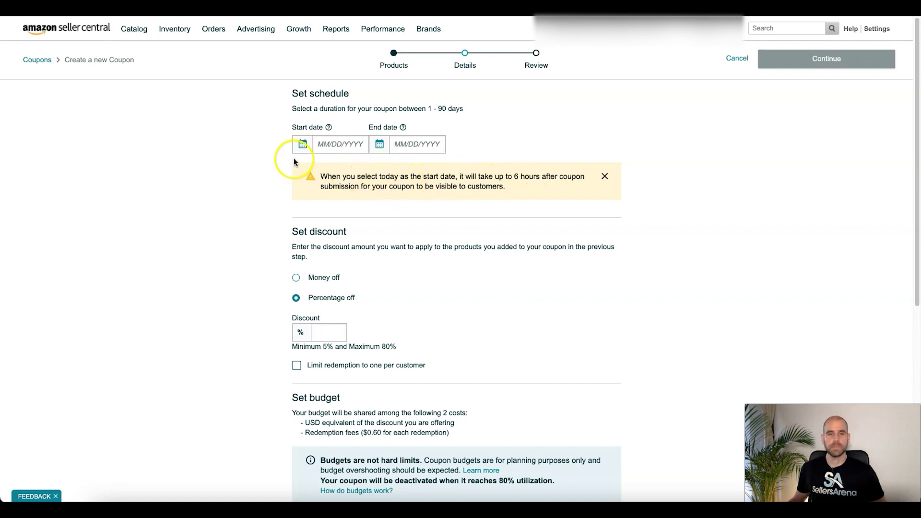
pyautogui.click(338, 147)
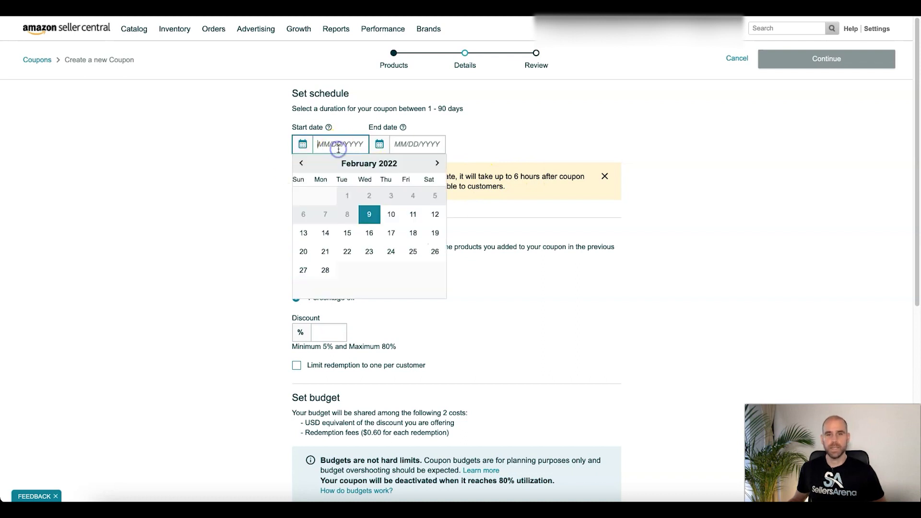
pyautogui.click(371, 216)
pyautogui.click(412, 144)
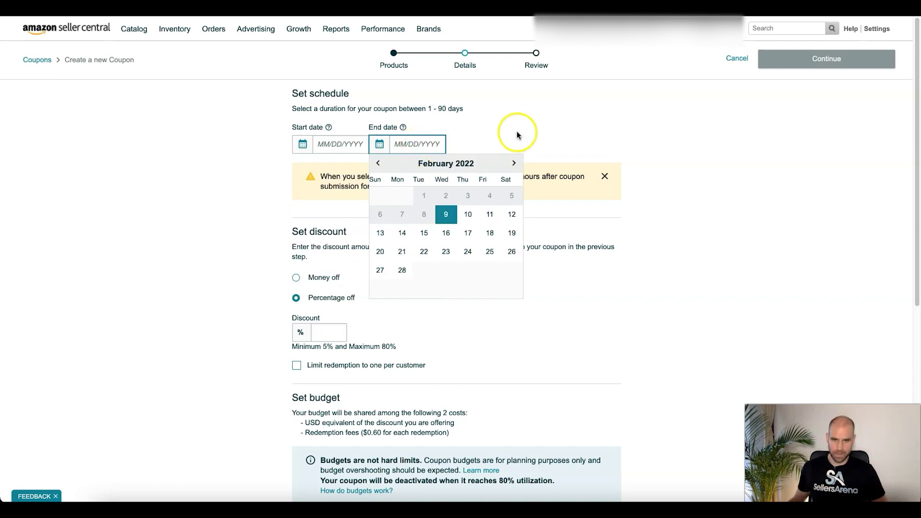
pyautogui.click(407, 198)
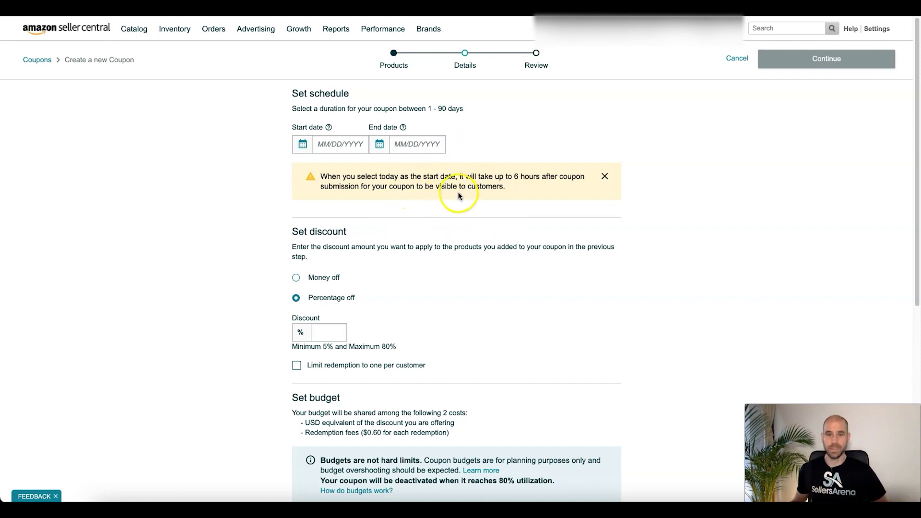
pyautogui.scroll(-2, 422, 207)
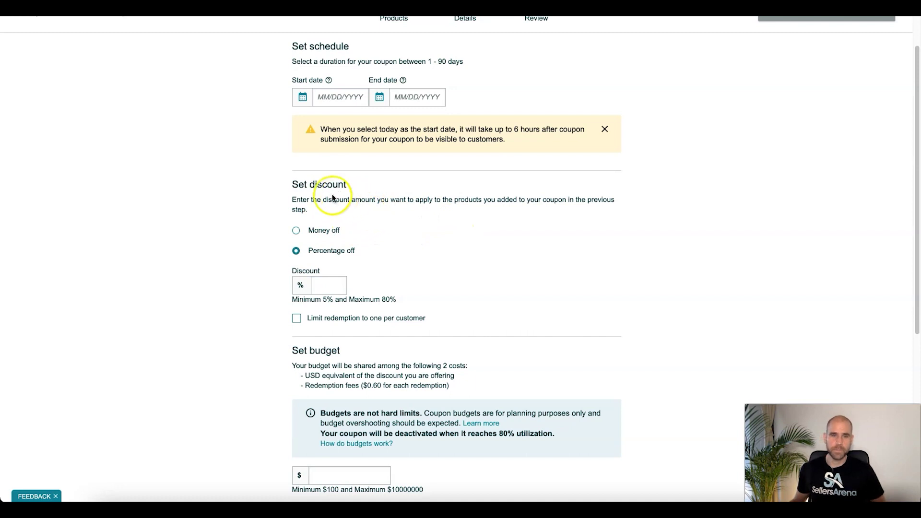
# - Switch the discount type to Money off and enter a $2 discount amount
pyautogui.scroll(-1, 331, 191)
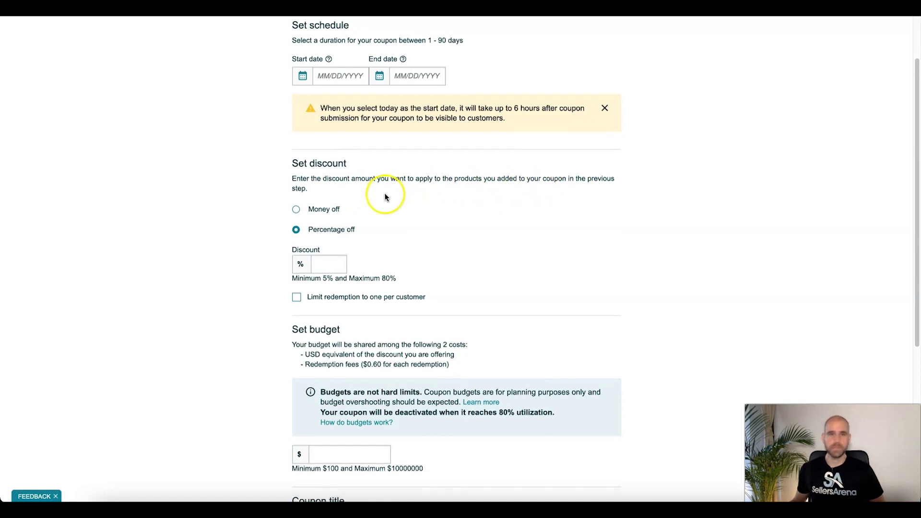
pyautogui.scroll(-1, 364, 197)
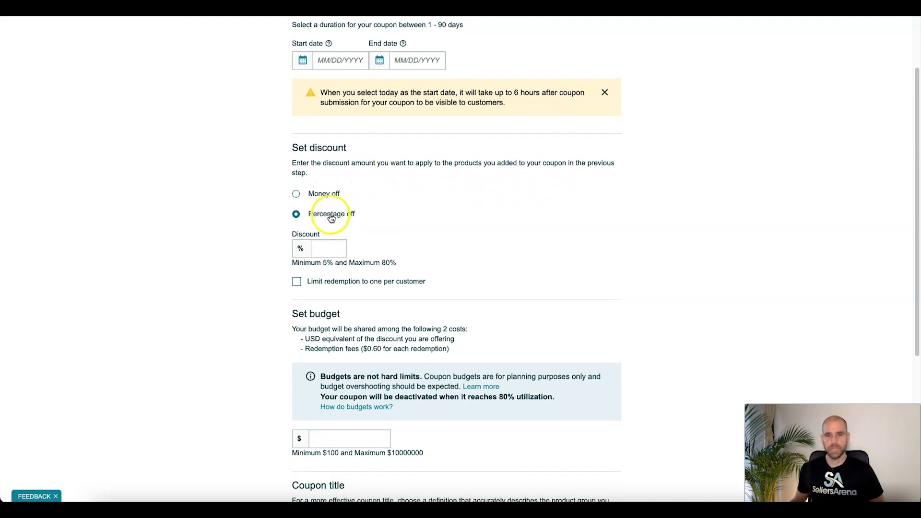
pyautogui.scroll(-1, 336, 219)
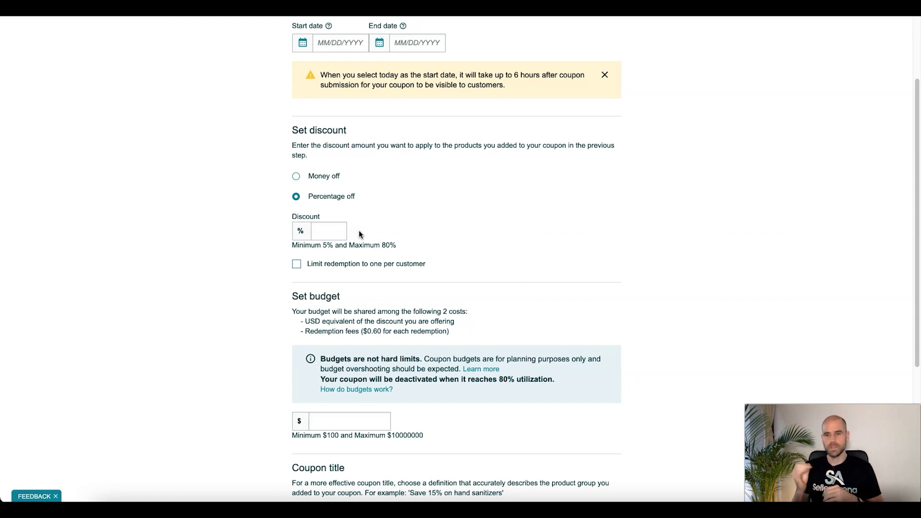
pyautogui.click(296, 176)
pyautogui.click(321, 231)
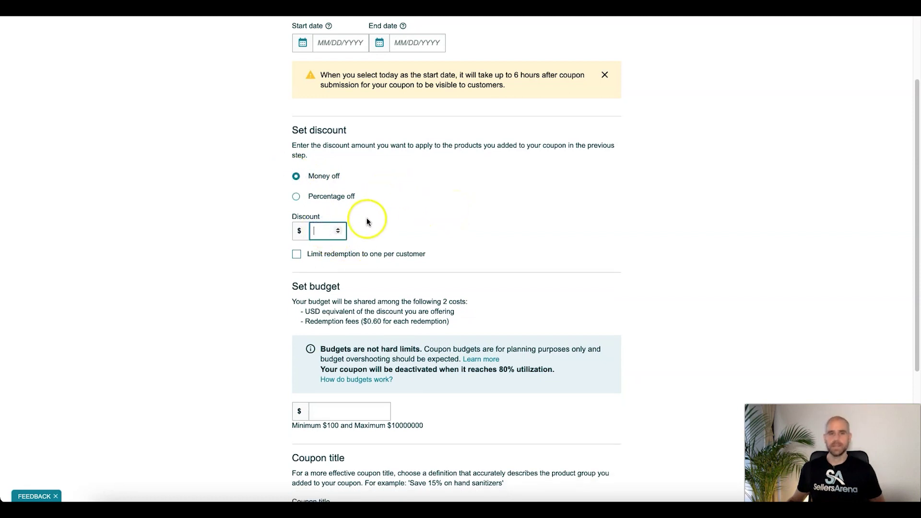
pyautogui.click(327, 229)
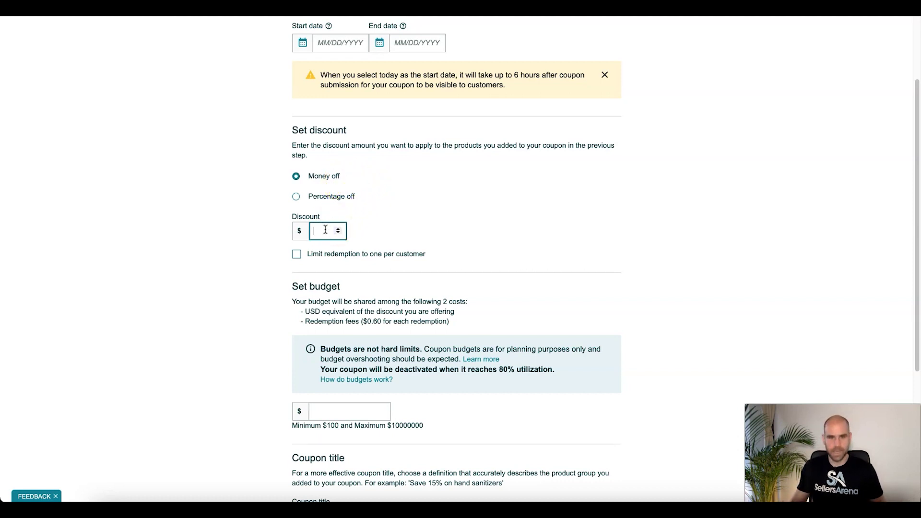
pyautogui.click(425, 225)
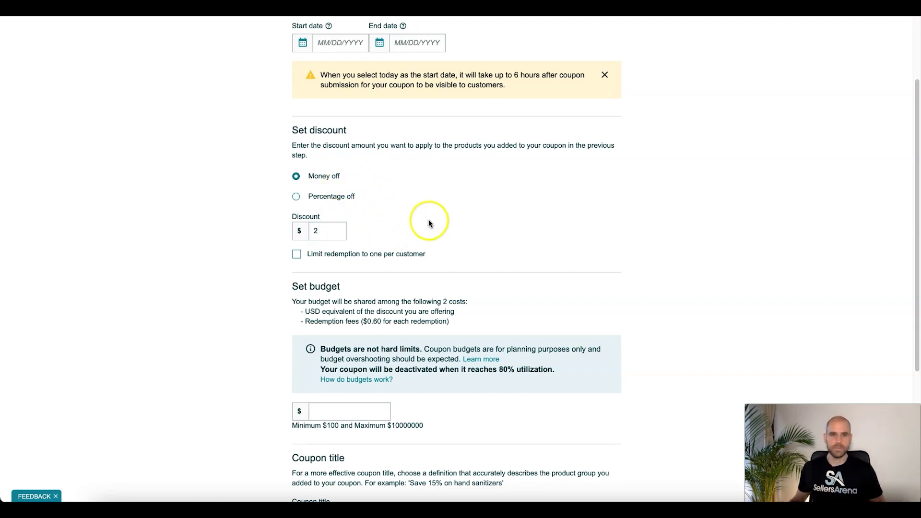
pyautogui.scroll(-1, 364, 228)
# - Enter 10000 as the coupon budget, within the $100 to $10000000 limits
pyautogui.scroll(-1, 320, 253)
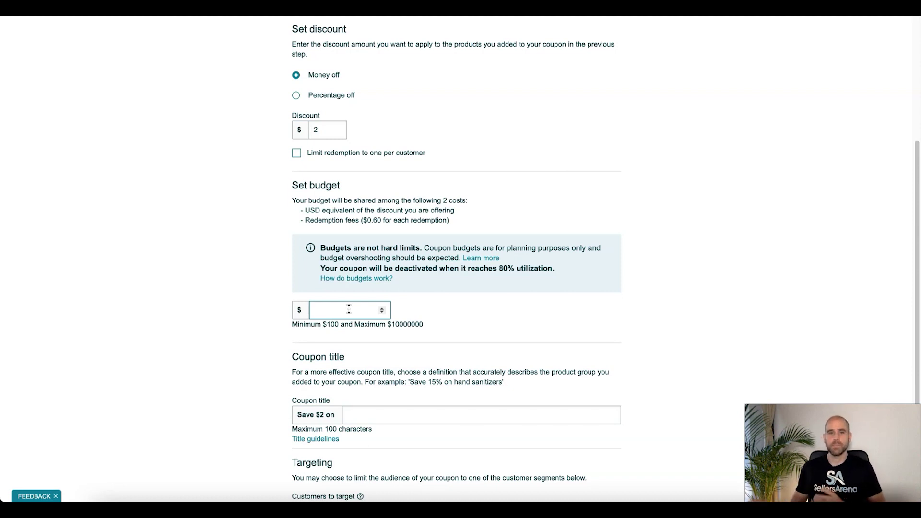
pyautogui.click(361, 293)
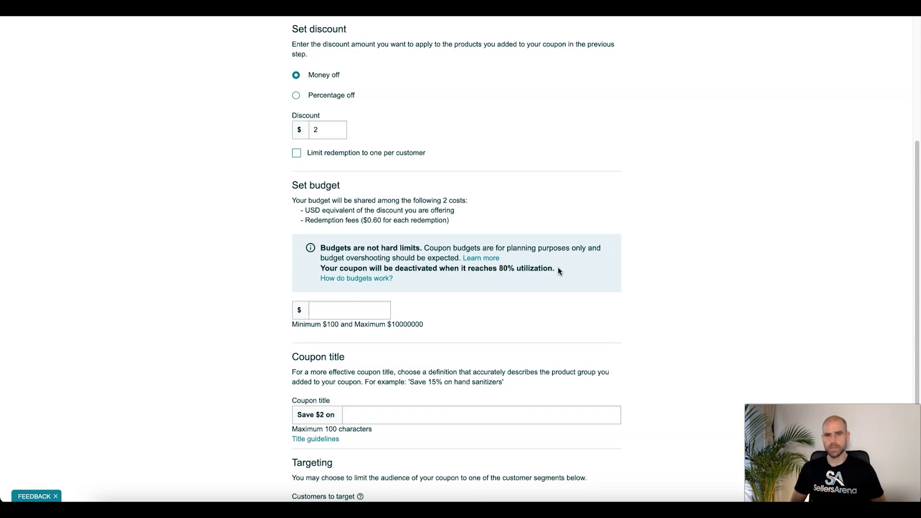
pyautogui.click(355, 309)
pyautogui.write('10000')
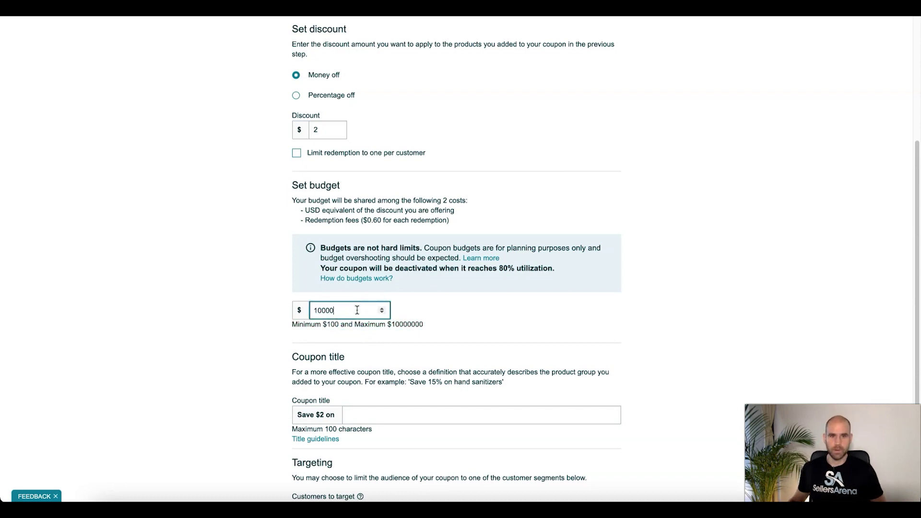
pyautogui.click(477, 319)
pyautogui.click(355, 320)
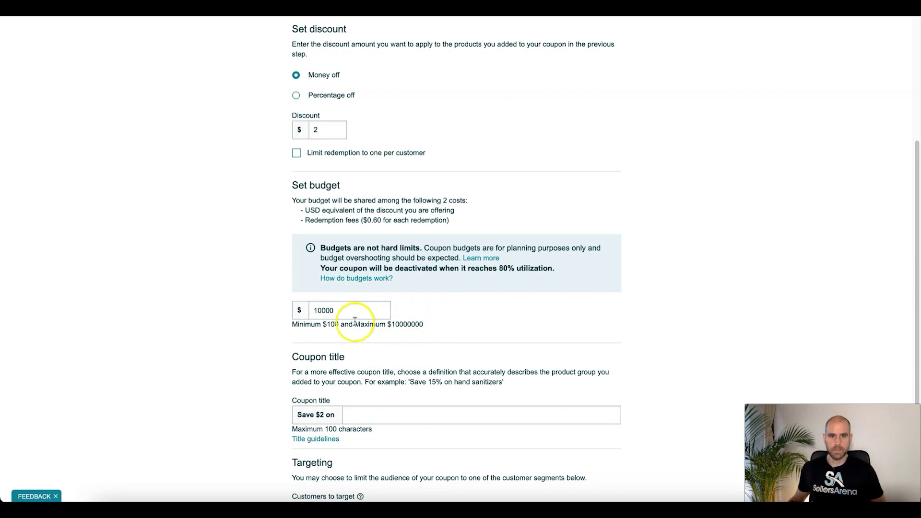
pyautogui.click(321, 310)
pyautogui.scroll(-2, 446, 313)
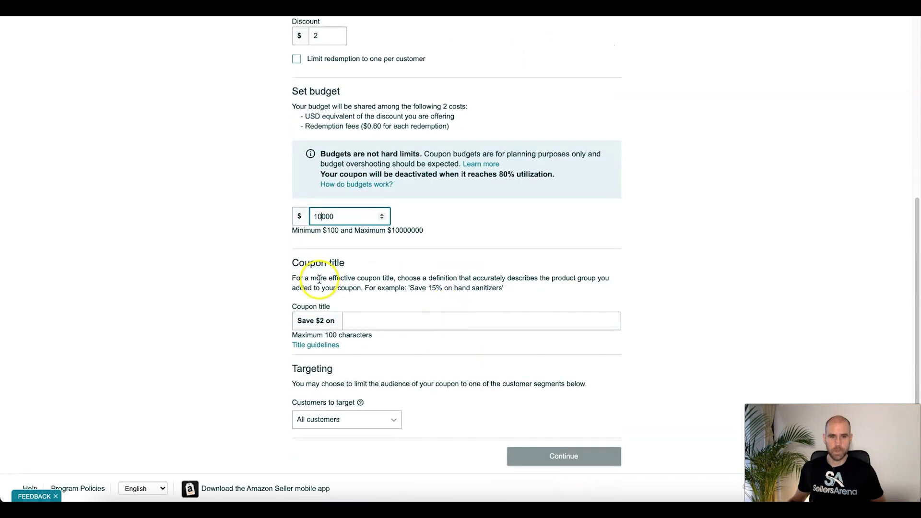
# - Read the coupon title guidelines, then dismiss them
pyautogui.click(394, 317)
pyautogui.scroll(-1, 395, 316)
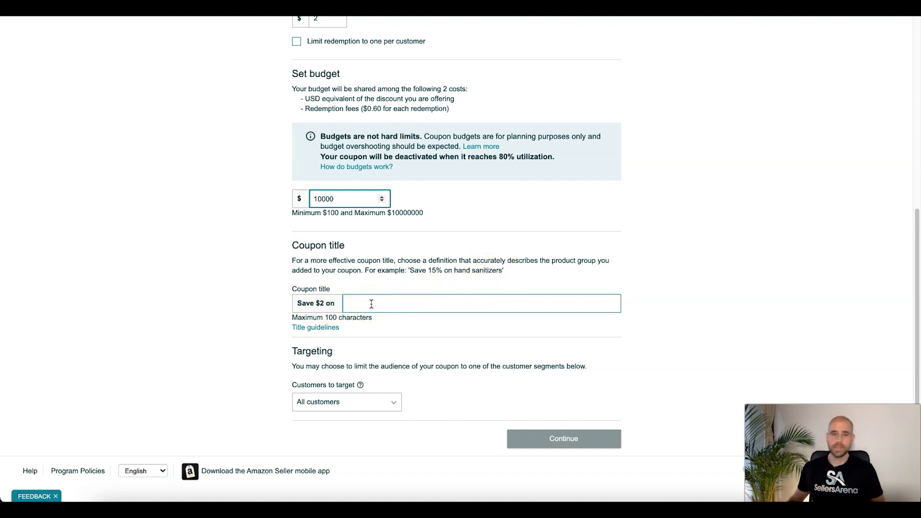
pyautogui.click(327, 329)
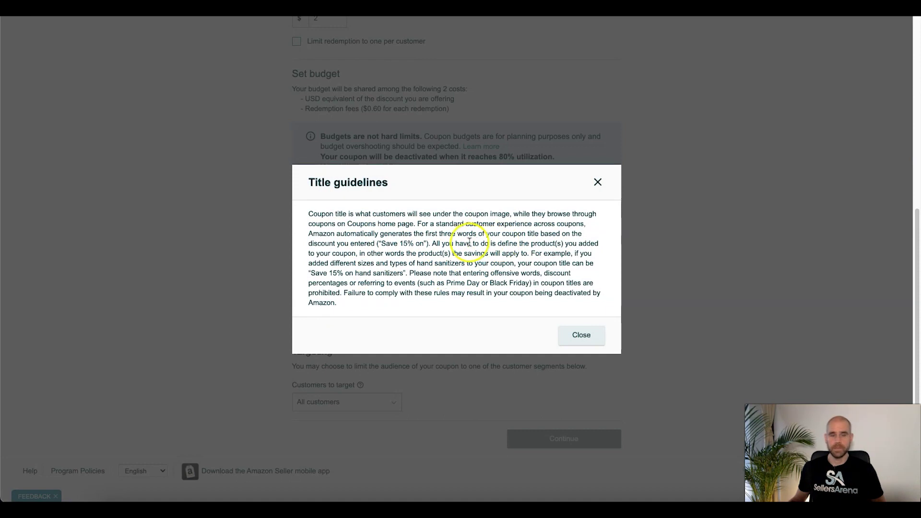
pyautogui.click(579, 338)
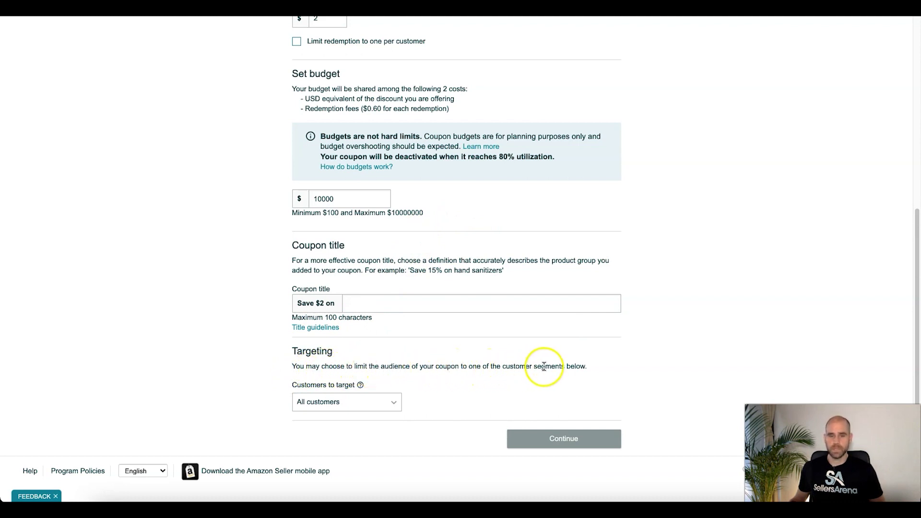
# - Title the coupon 'Save $2 on hand sanitizers' and keep targeting on All customers
pyautogui.click(379, 403)
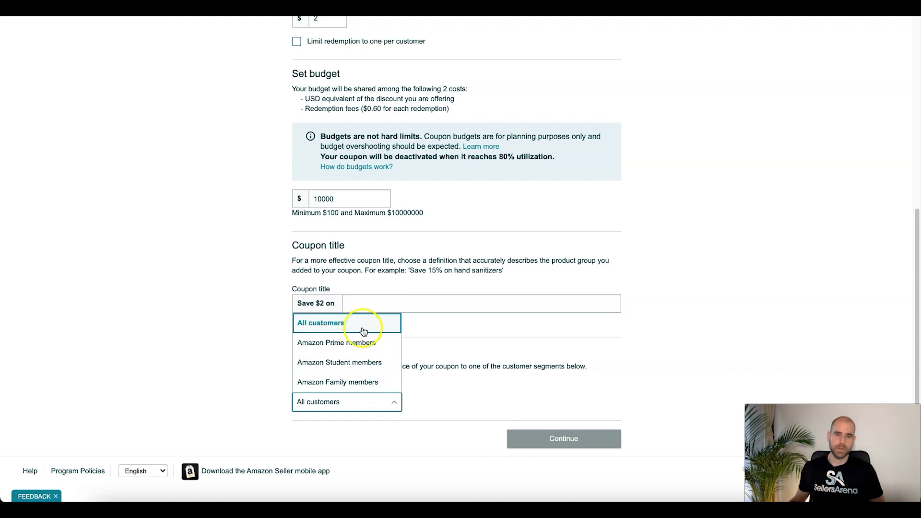
pyautogui.click(408, 304)
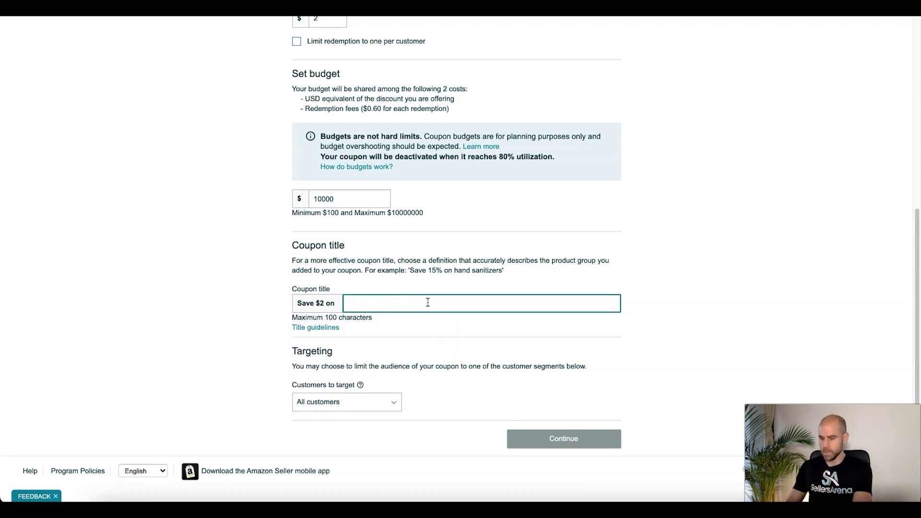
pyautogui.write('on')
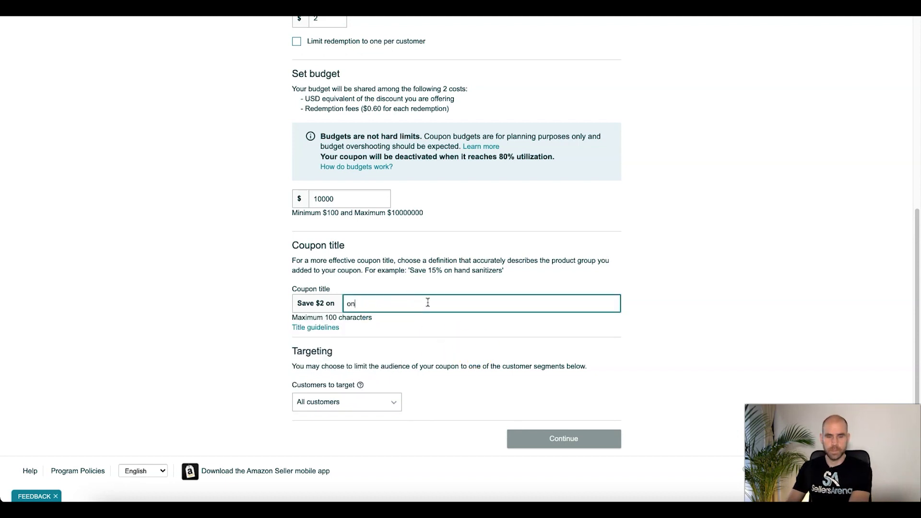
pyautogui.write('hand sanit')
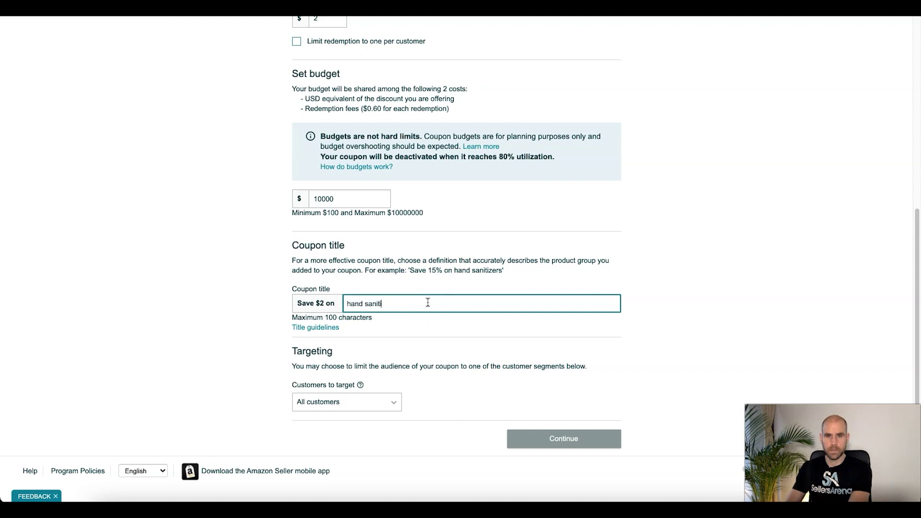
pyautogui.write('izers')
pyautogui.click(438, 338)
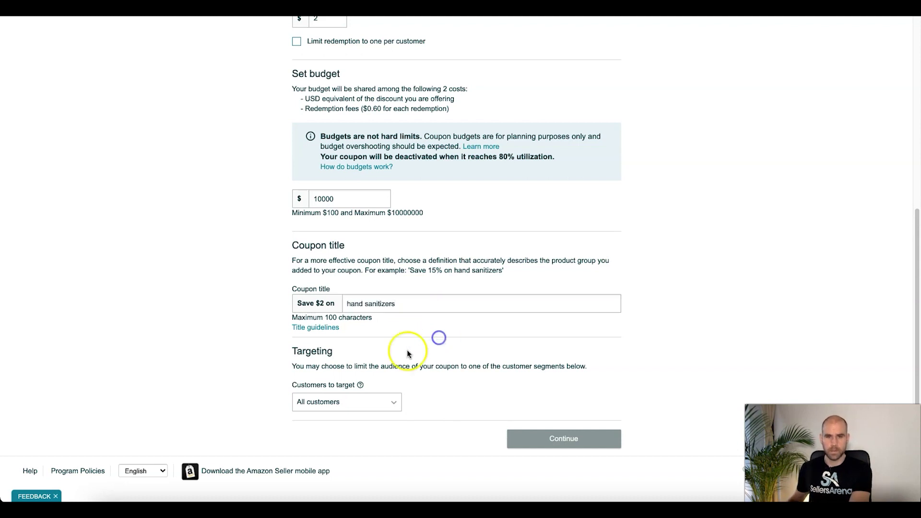
pyautogui.click(376, 400)
pyautogui.click(367, 326)
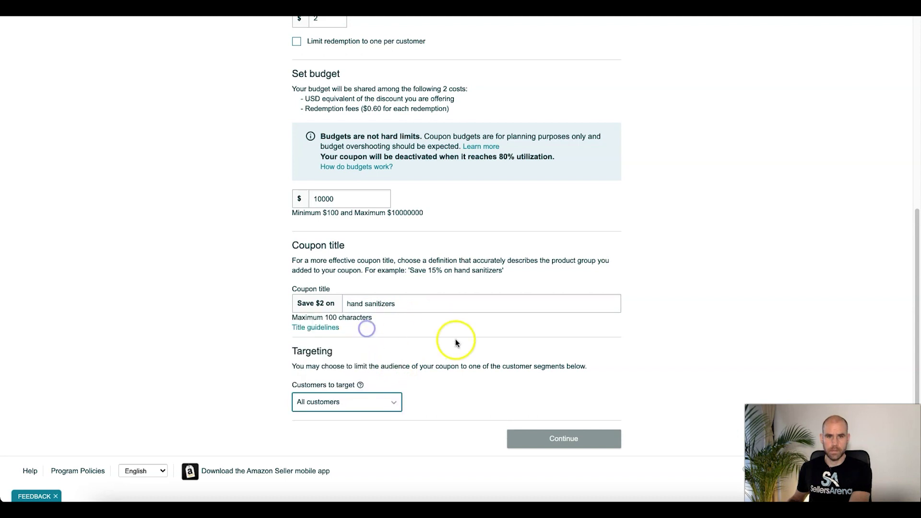
pyautogui.click(624, 379)
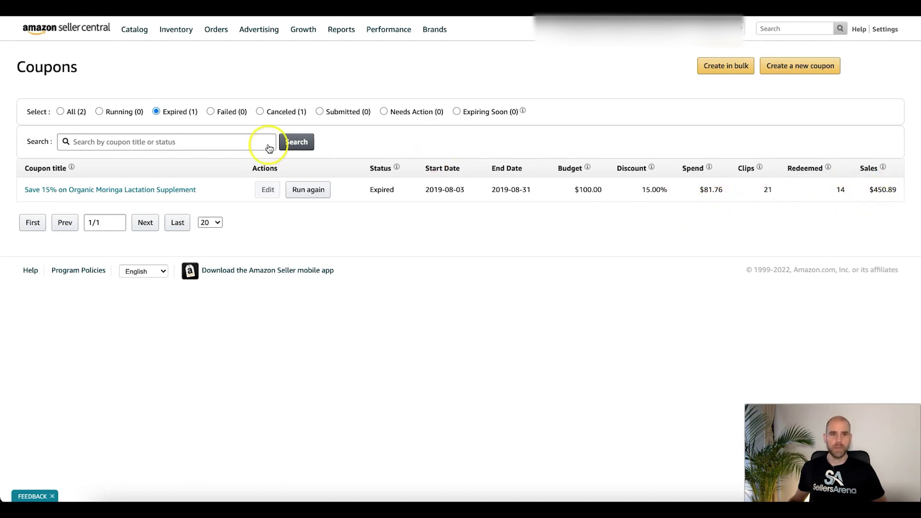
# - Filter the Coupons list to Running coupons, which shows none
pyautogui.click(101, 113)
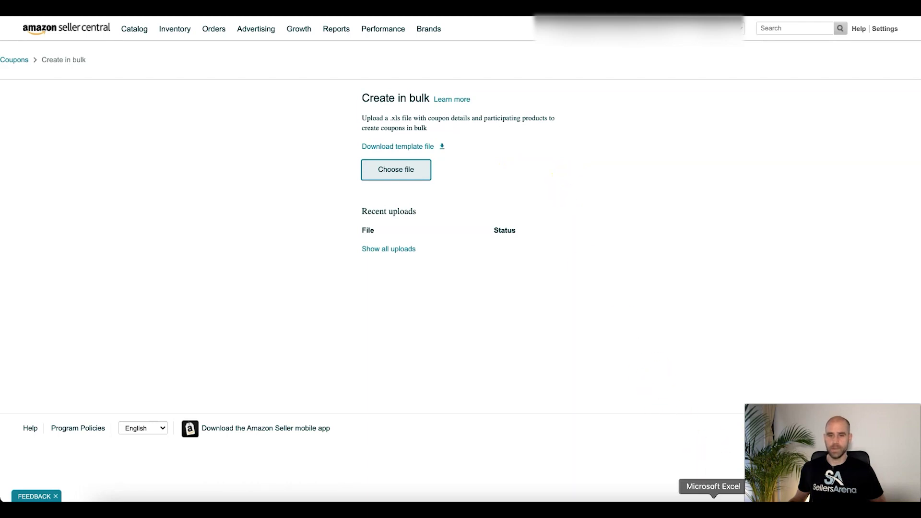
# - Bring the Excel coupon Upload Template to the front
pyautogui.click(710, 485)
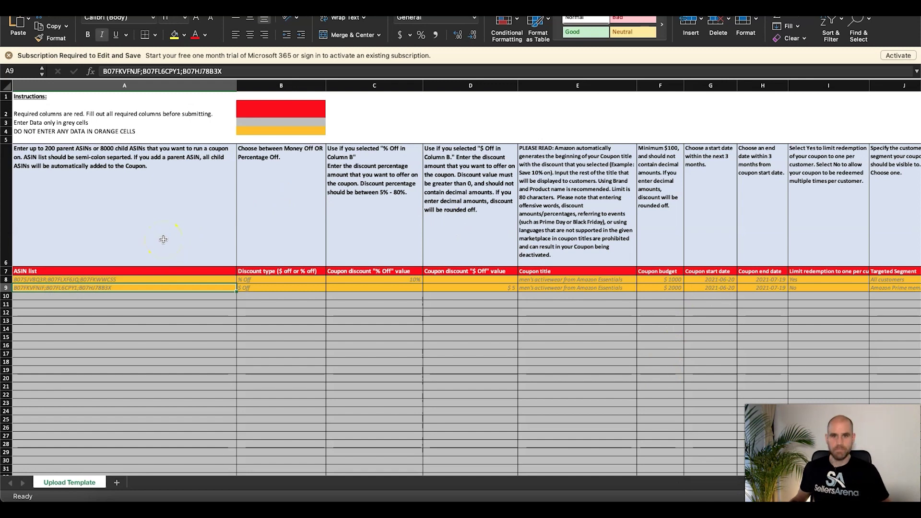
# - Step down through the empty ASIN list cells A10 to A15
pyautogui.click(72, 296)
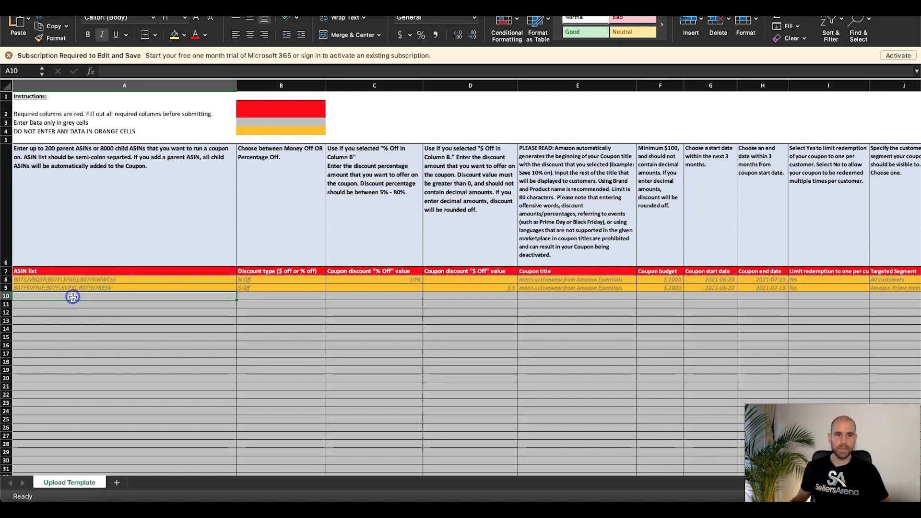
pyautogui.click(76, 304)
pyautogui.click(80, 314)
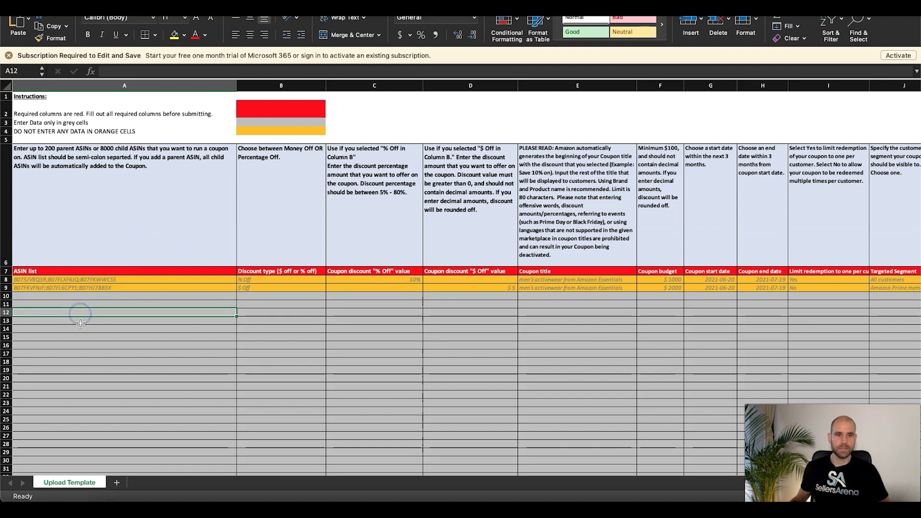
pyautogui.click(82, 322)
pyautogui.click(84, 330)
pyautogui.click(86, 338)
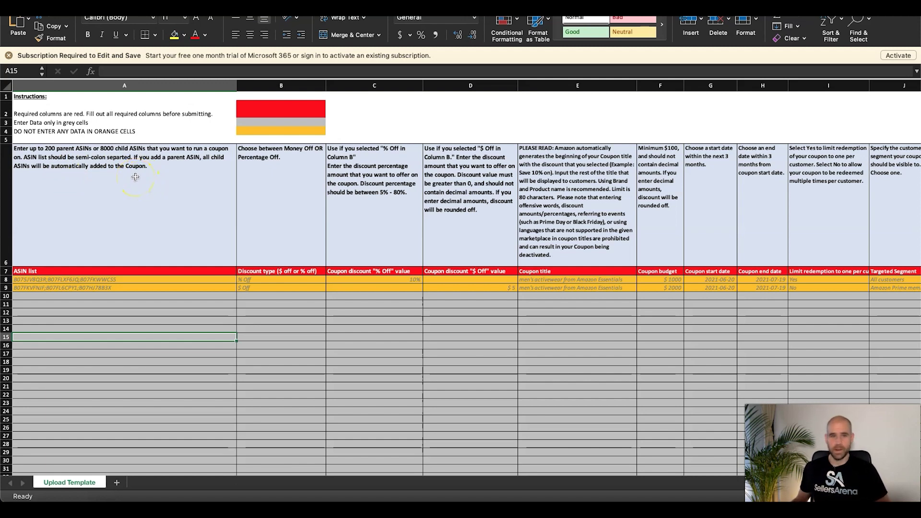
# - Return to ASIN cells A10 and A11, then move to discount type cell B10
pyautogui.click(115, 302)
pyautogui.click(116, 294)
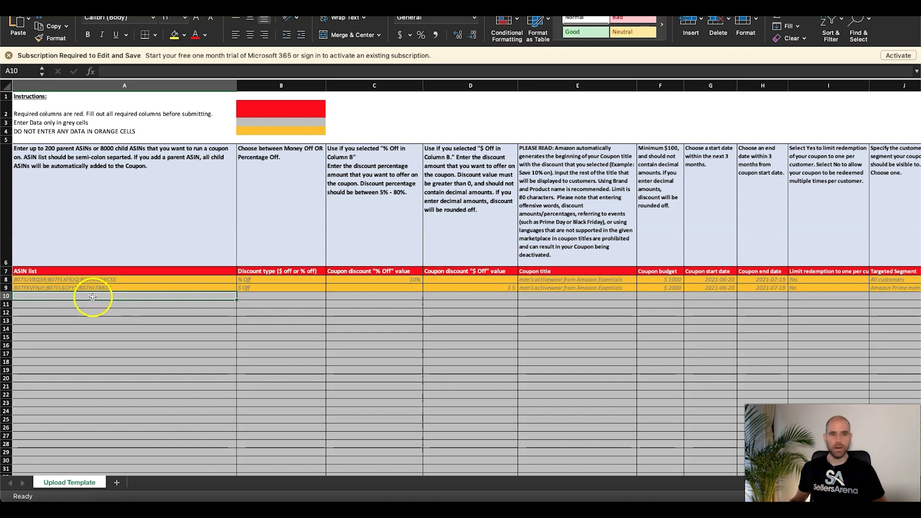
pyautogui.click(110, 296)
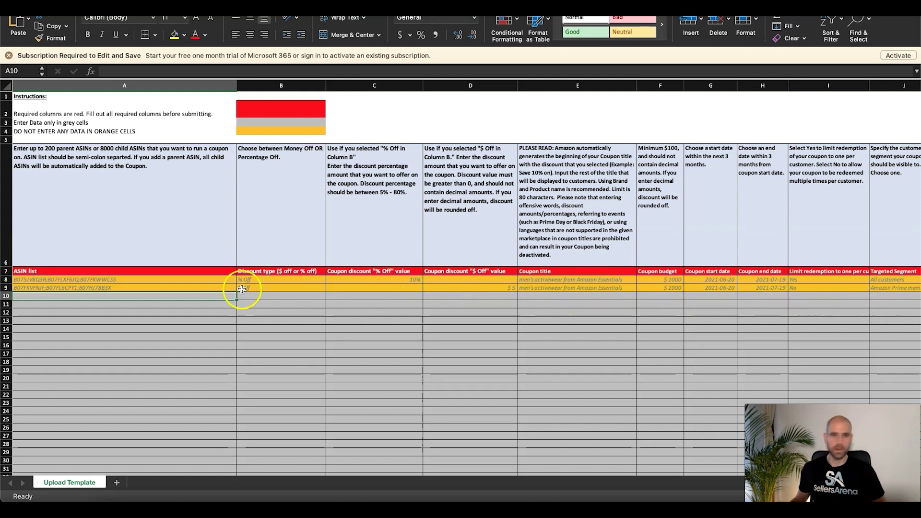
pyautogui.click(116, 305)
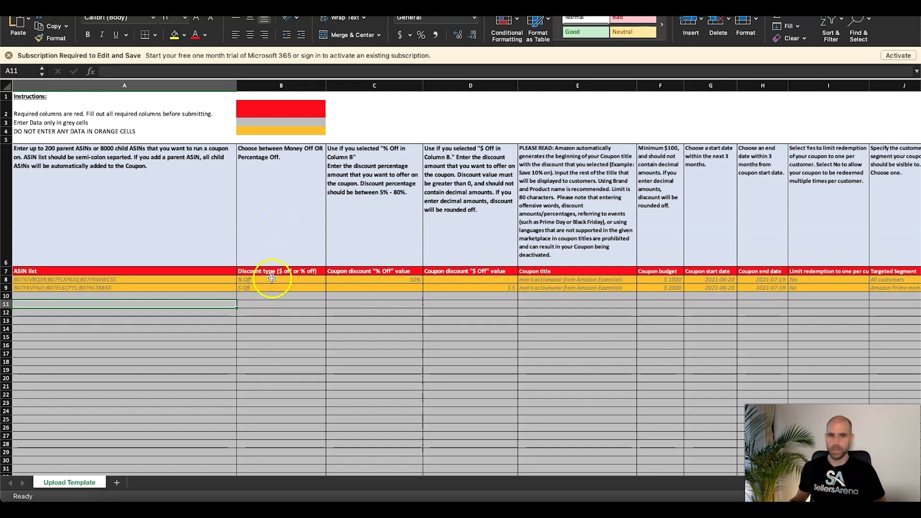
pyautogui.click(295, 296)
# - Show the $ Off and % Off discount choices, then visit title E10 and budget F10
pyautogui.click(329, 297)
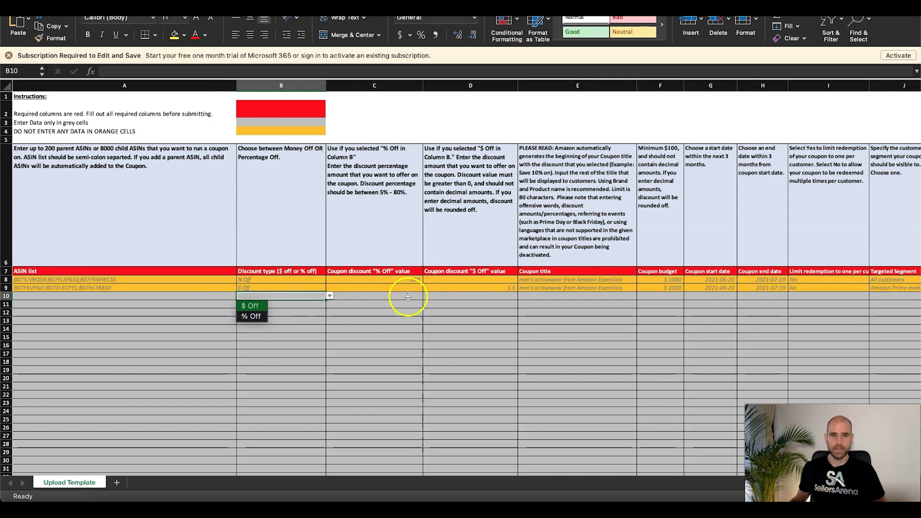
pyautogui.click(394, 290)
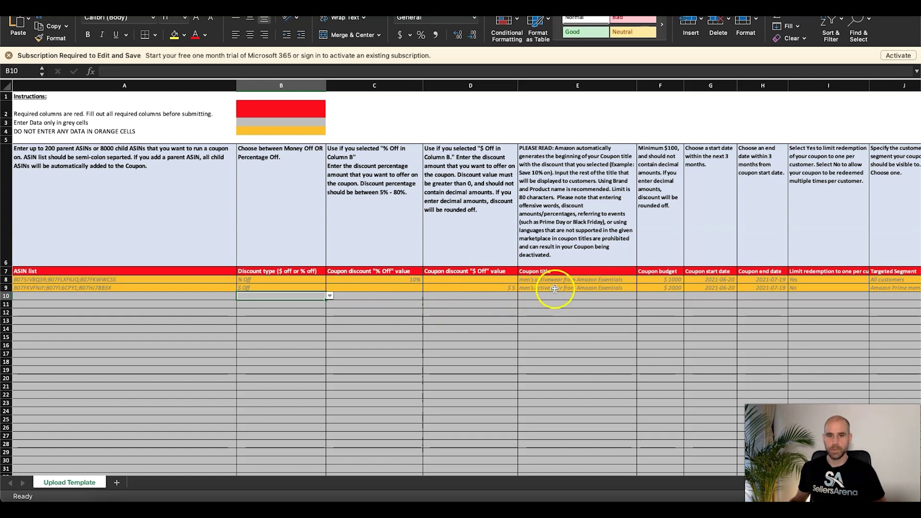
pyautogui.click(567, 296)
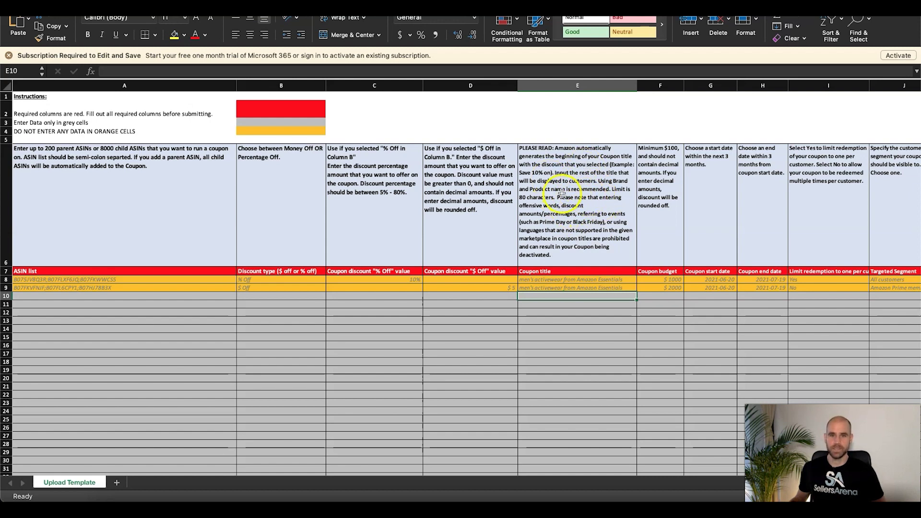
pyautogui.click(661, 296)
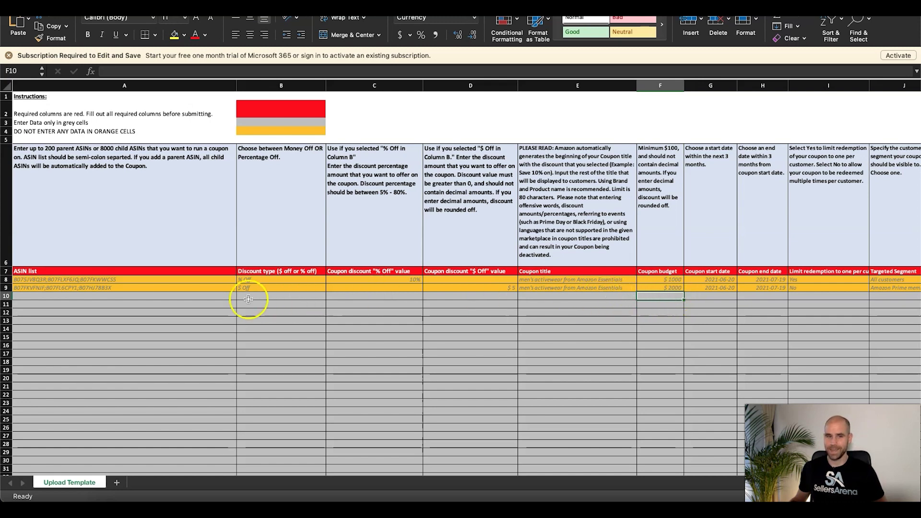
pyautogui.click(104, 295)
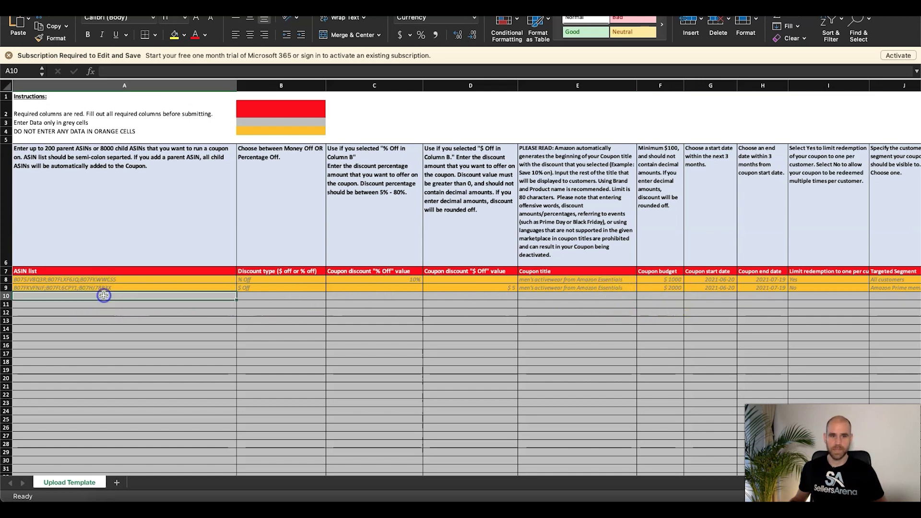
# - Move across start date G10, end date H10, redemption limit I10 to Targeted Segment J10
pyautogui.click(722, 300)
pyautogui.click(766, 295)
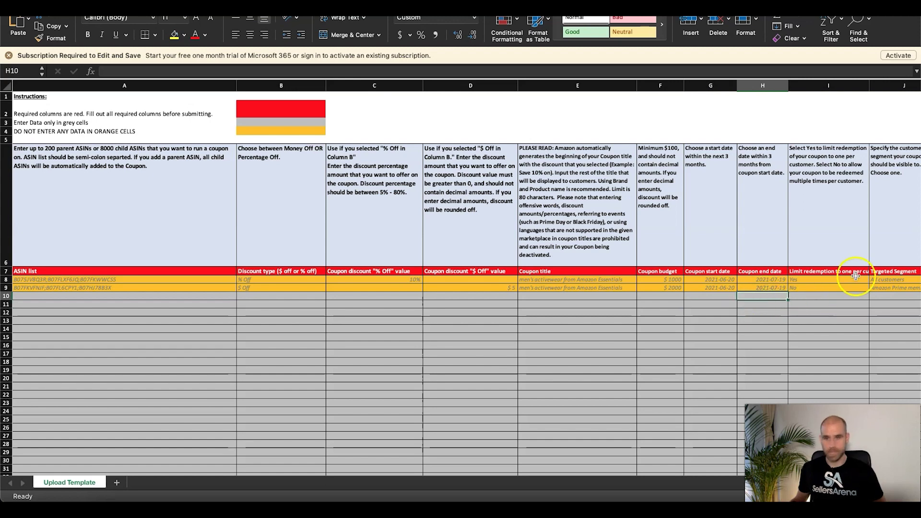
pyautogui.click(821, 299)
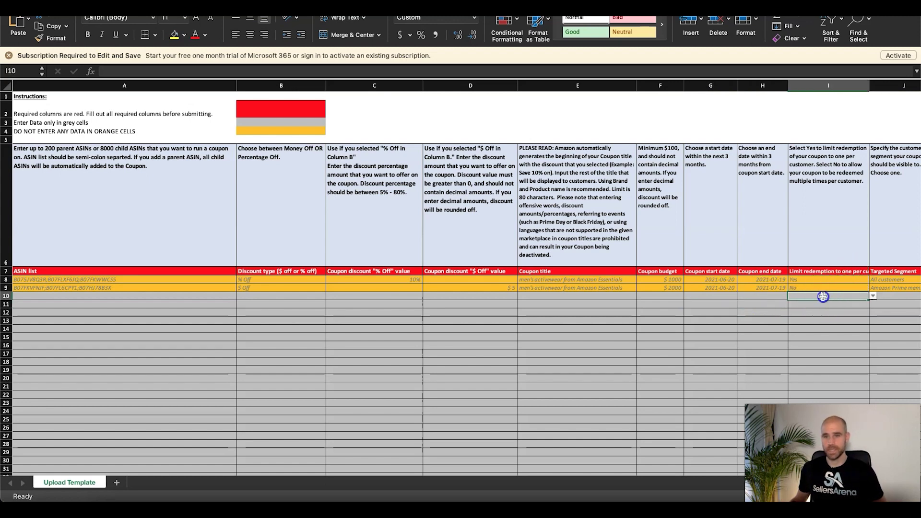
pyautogui.click(897, 295)
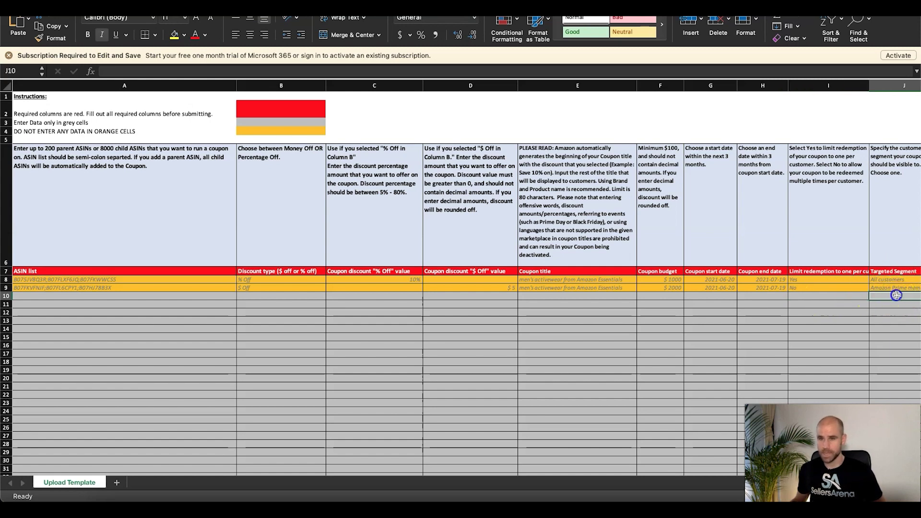
# - View row 10's Targeted Segment choices without picking one, then return to Seller Central
pyautogui.press('Right')
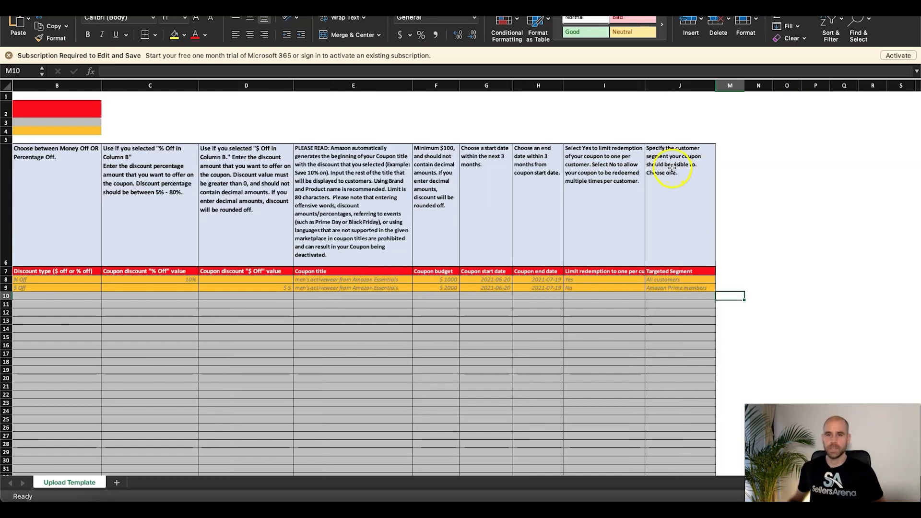
pyautogui.click(703, 296)
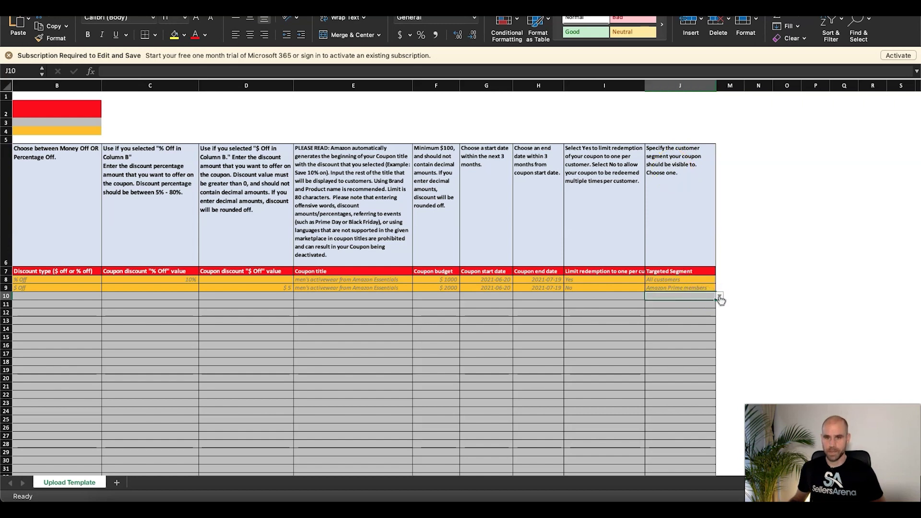
pyautogui.click(721, 297)
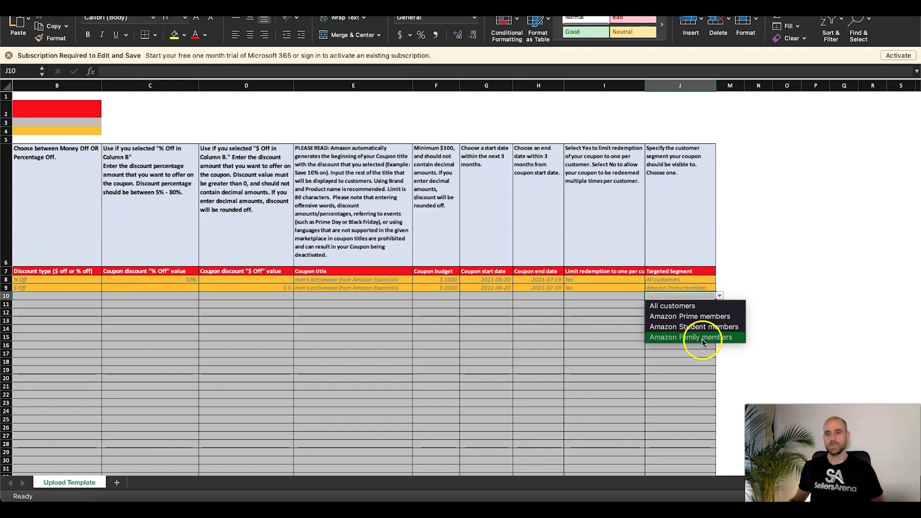
pyautogui.click(604, 296)
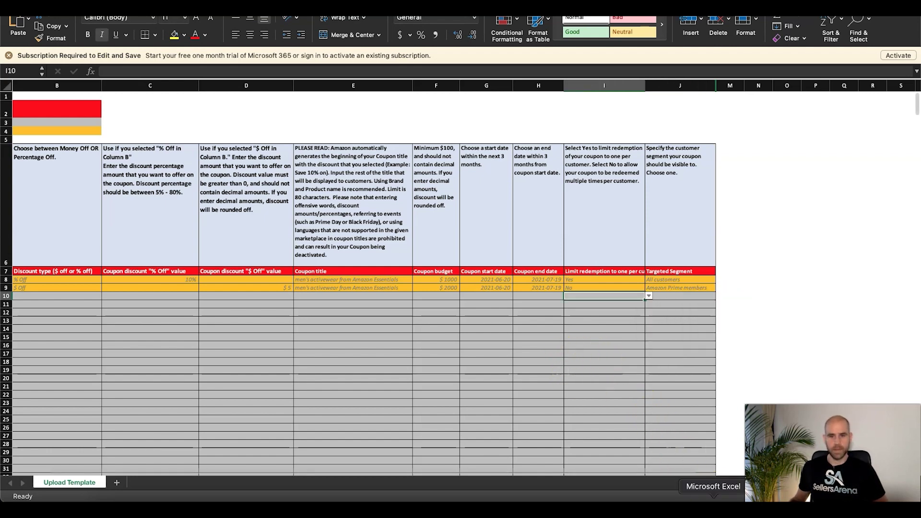
pyautogui.click(654, 509)
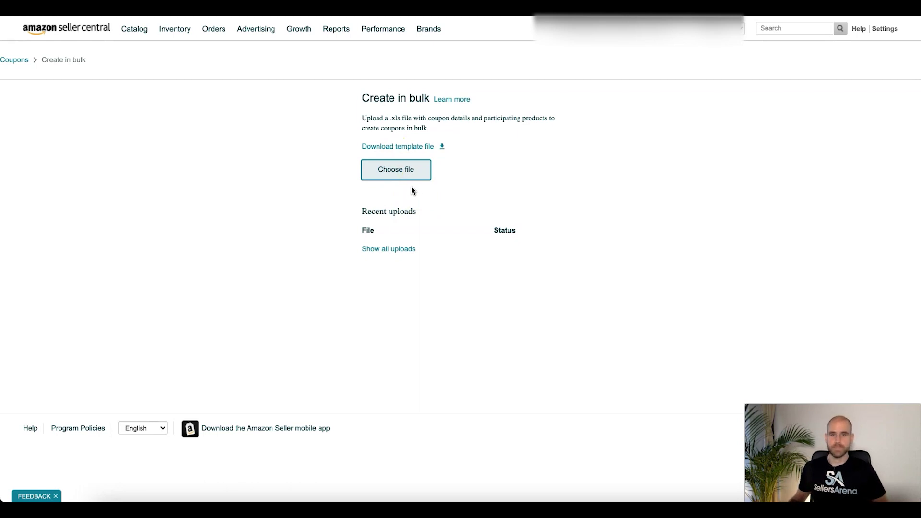
# - Open Advertising > Coupons and the 'Coupon eligibility criteria' help article beside it
pyautogui.click(365, 177)
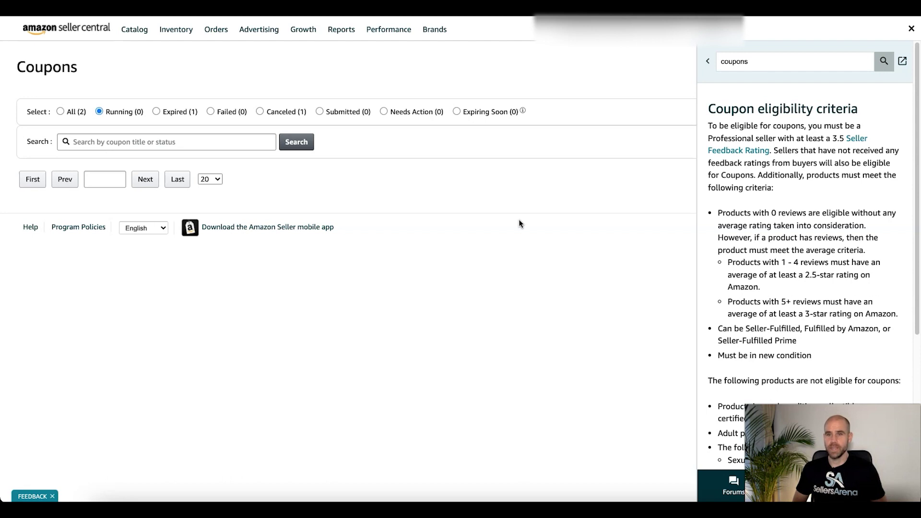
pyautogui.click(726, 186)
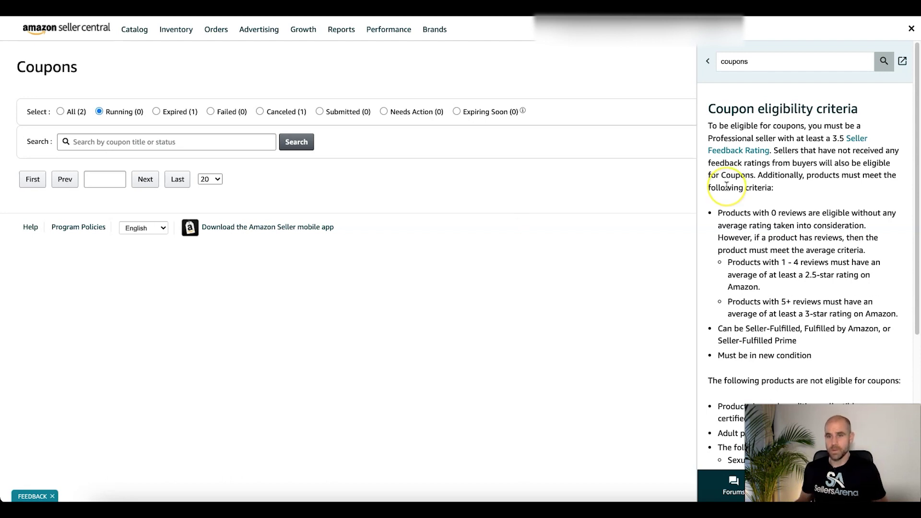
pyautogui.click(725, 203)
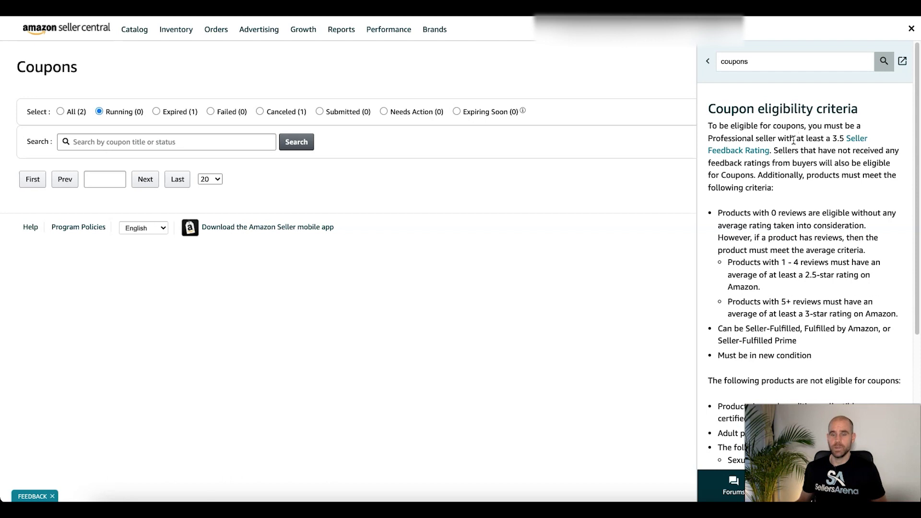
pyautogui.click(809, 146)
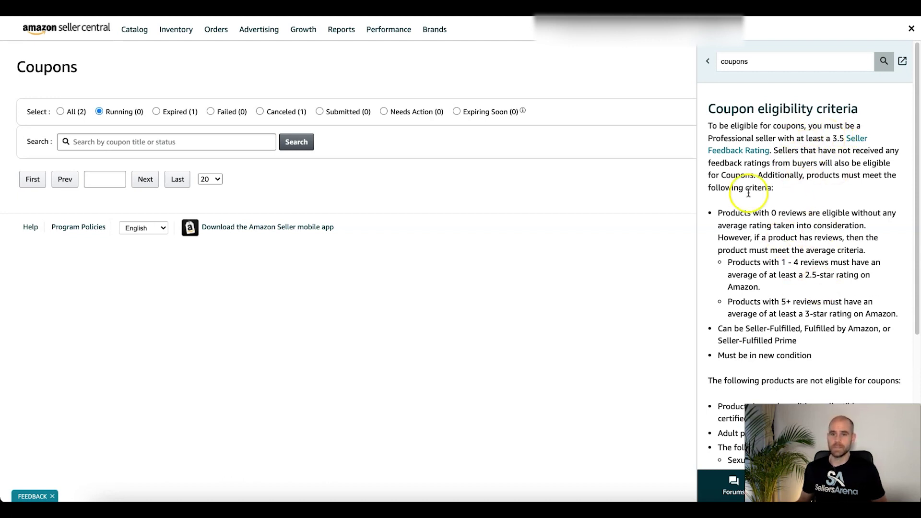
pyautogui.scroll(-3, 777, 194)
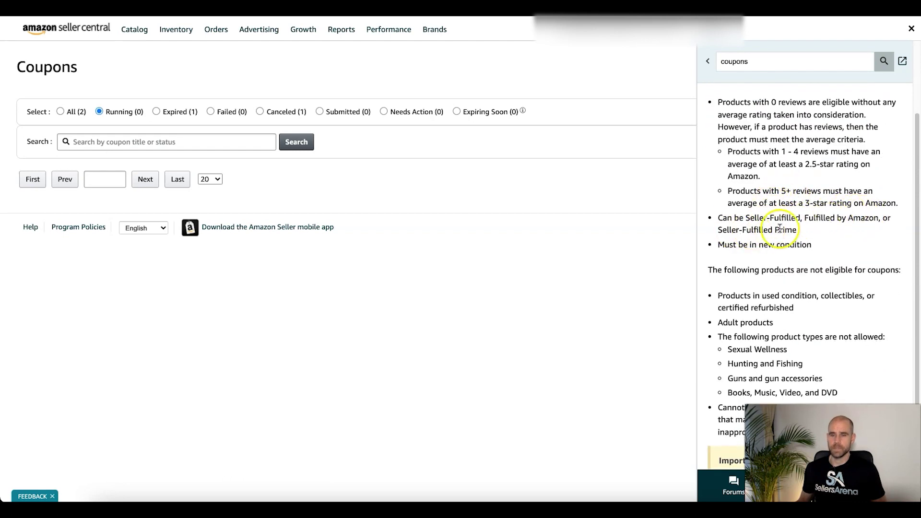
# - Scroll the eligibility article through the list of products ineligible for coupons
pyautogui.scroll(-2, 797, 225)
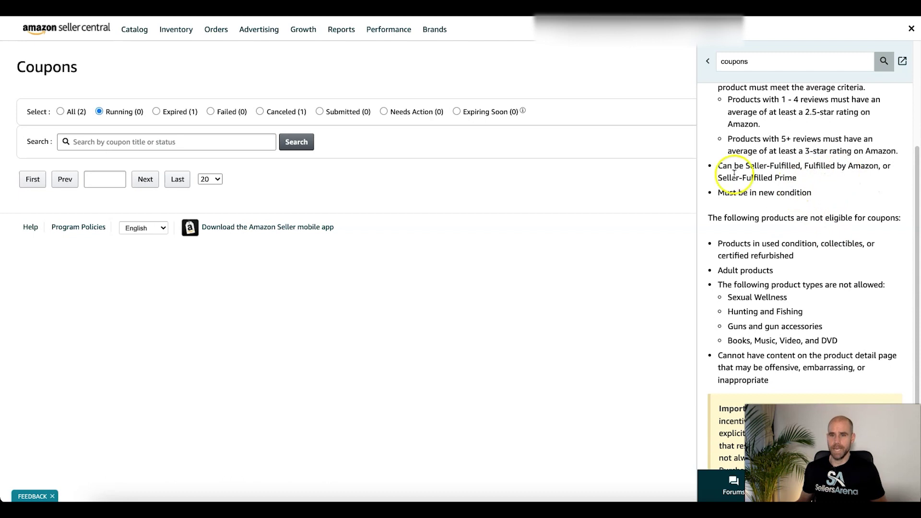
pyautogui.scroll(-1, 828, 198)
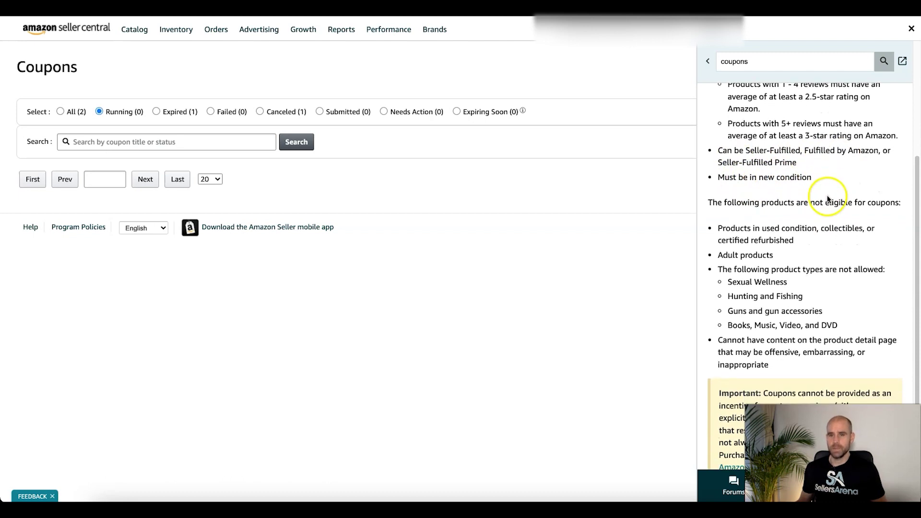
pyautogui.scroll(-1, 828, 198)
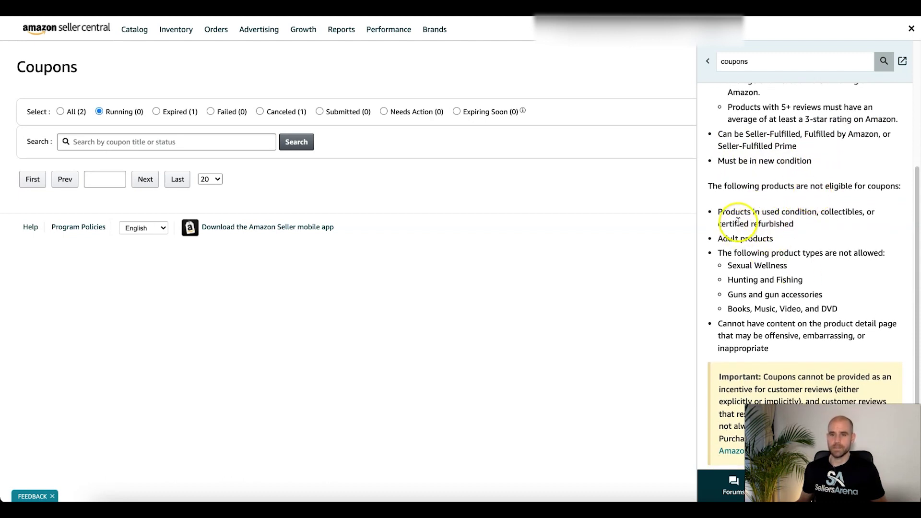
pyautogui.scroll(-1, 751, 214)
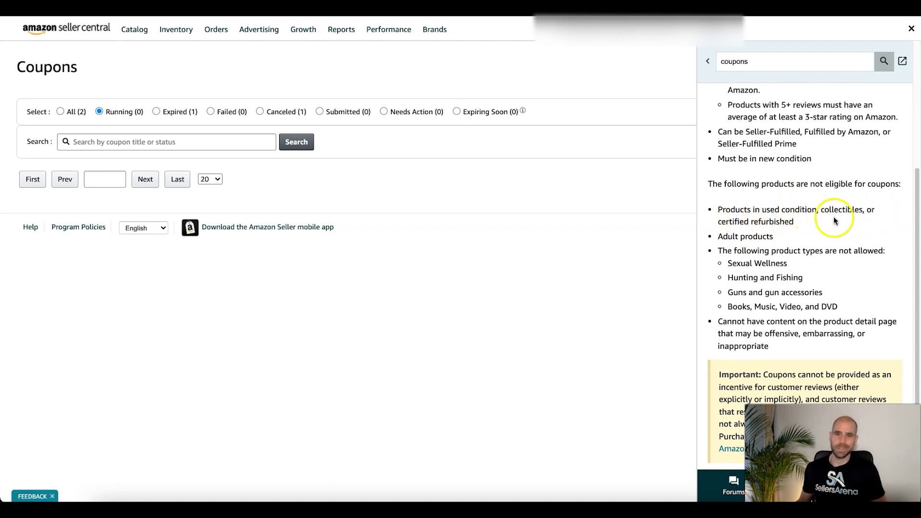
pyautogui.scroll(-1, 761, 229)
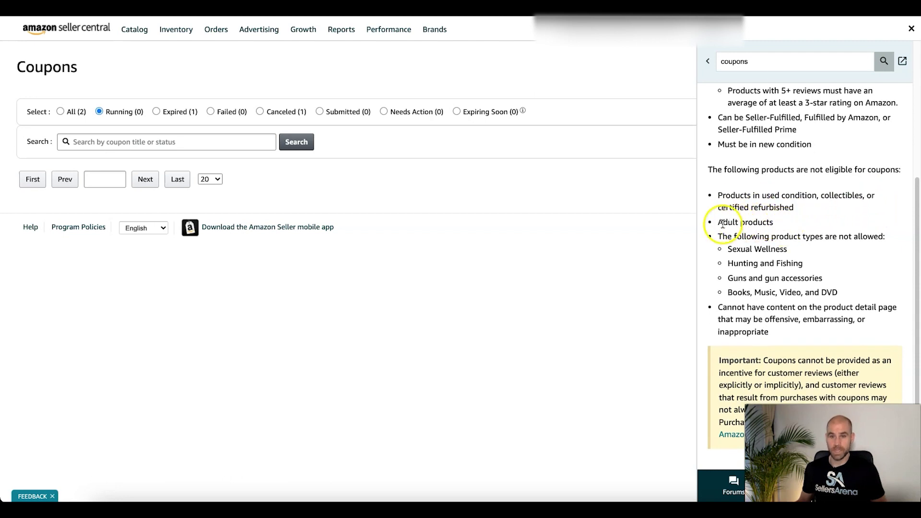
pyautogui.scroll(-1, 757, 250)
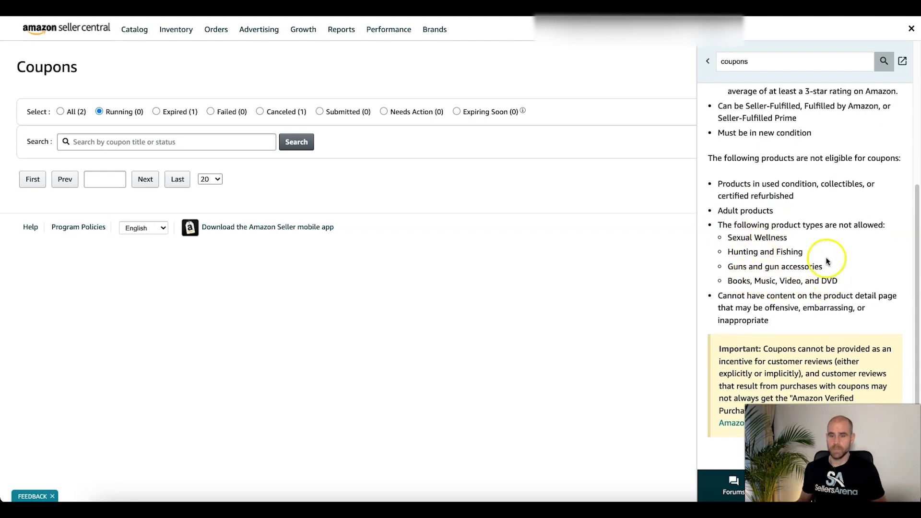
pyautogui.scroll(-1, 819, 234)
pyautogui.scroll(-1, 810, 224)
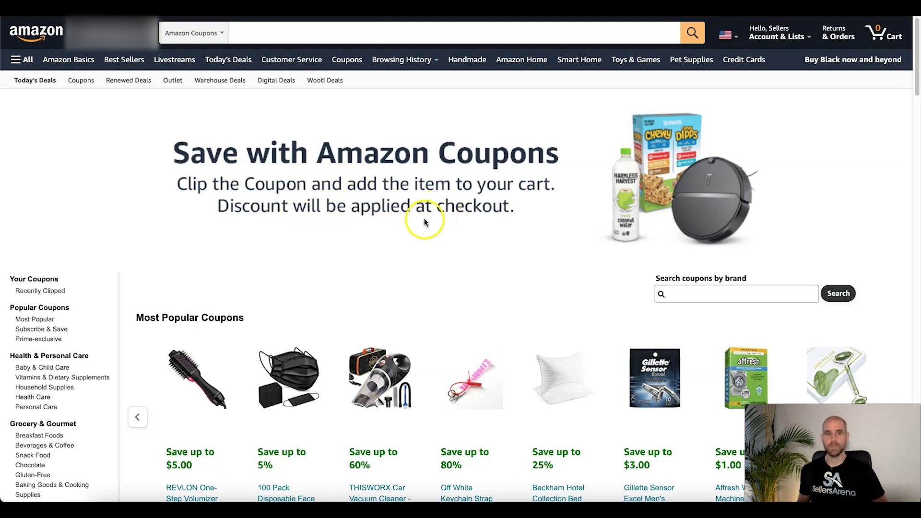
pyautogui.scroll(-4, 424, 218)
pyautogui.scroll(-15, 489, 192)
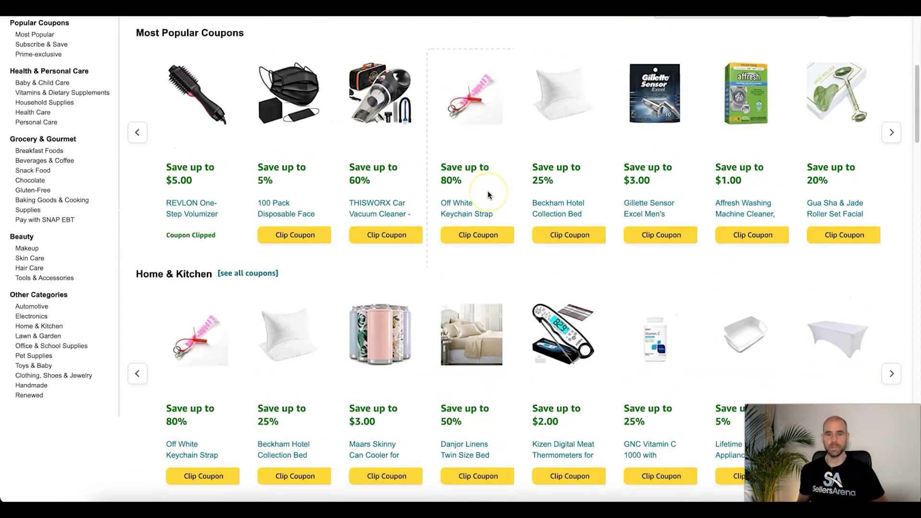
pyautogui.scroll(18, 490, 199)
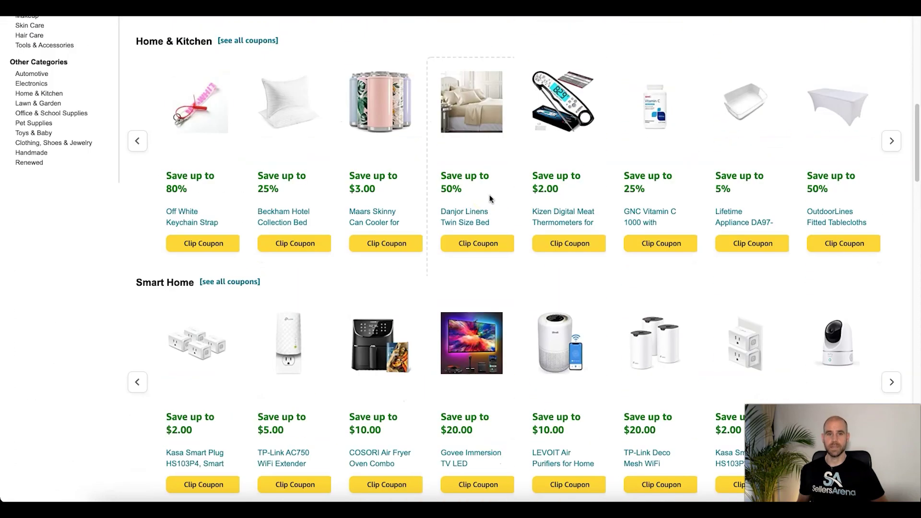
pyautogui.scroll(2, 494, 202)
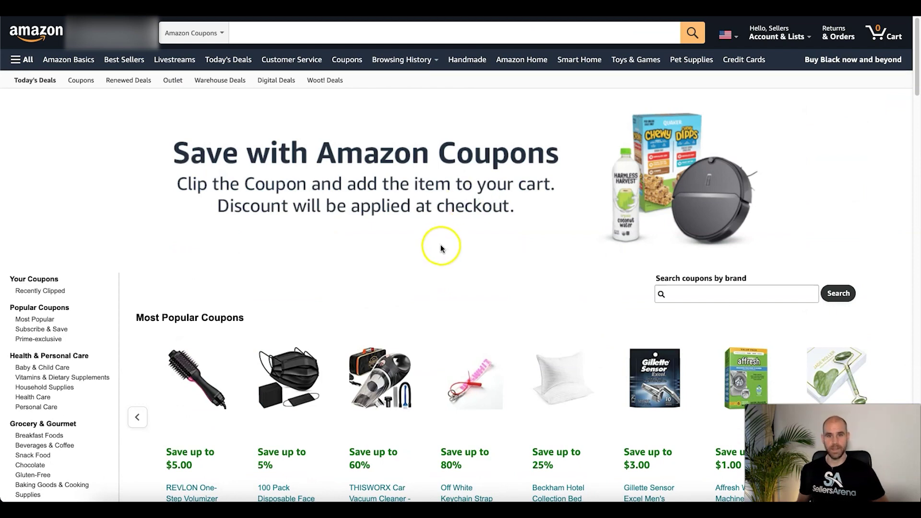
pyautogui.scroll(-2, 442, 246)
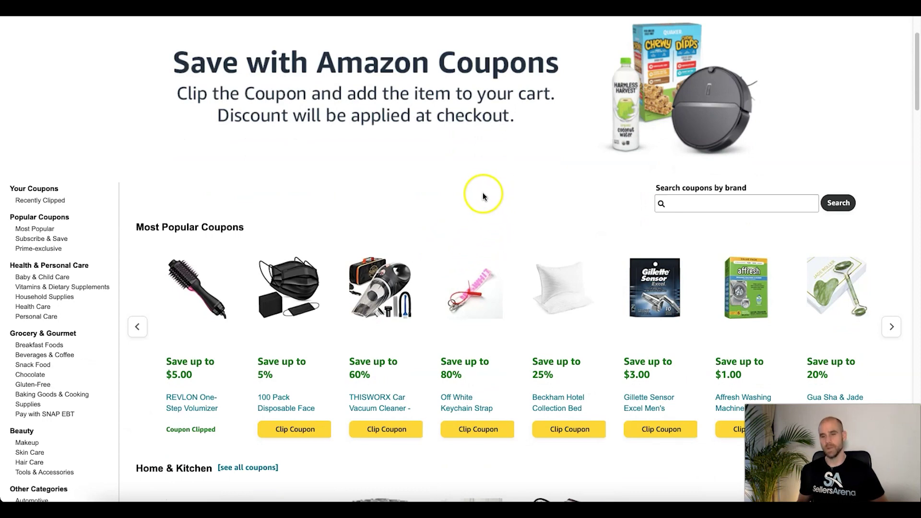
pyautogui.scroll(-2, 482, 194)
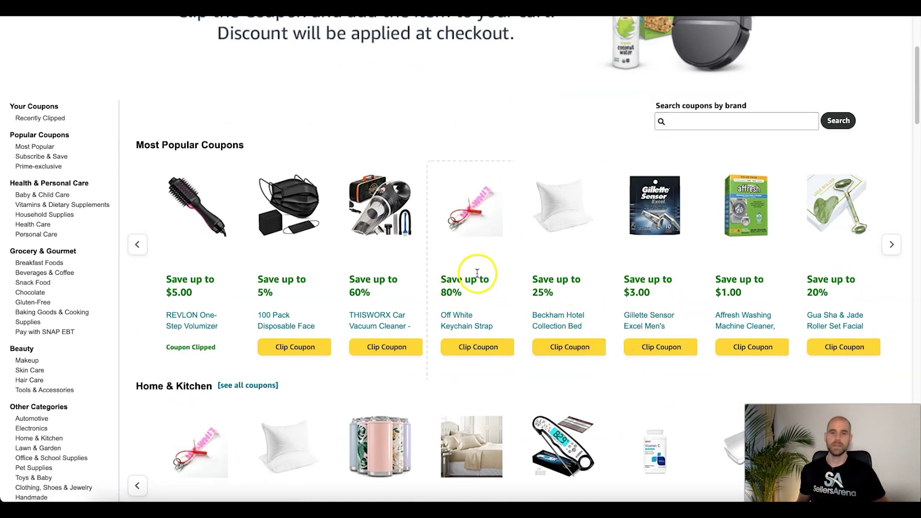
pyautogui.scroll(-1, 572, 284)
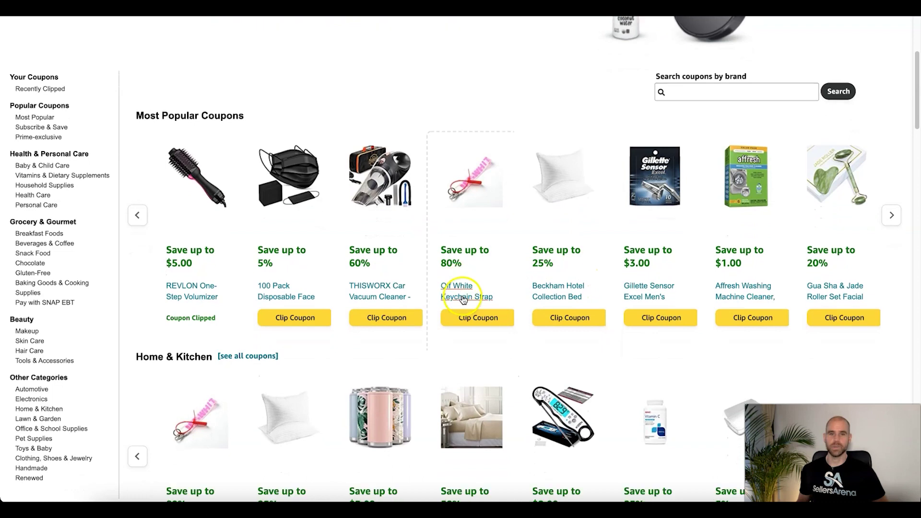
pyautogui.scroll(-2, 545, 290)
pyautogui.scroll(8, 626, 256)
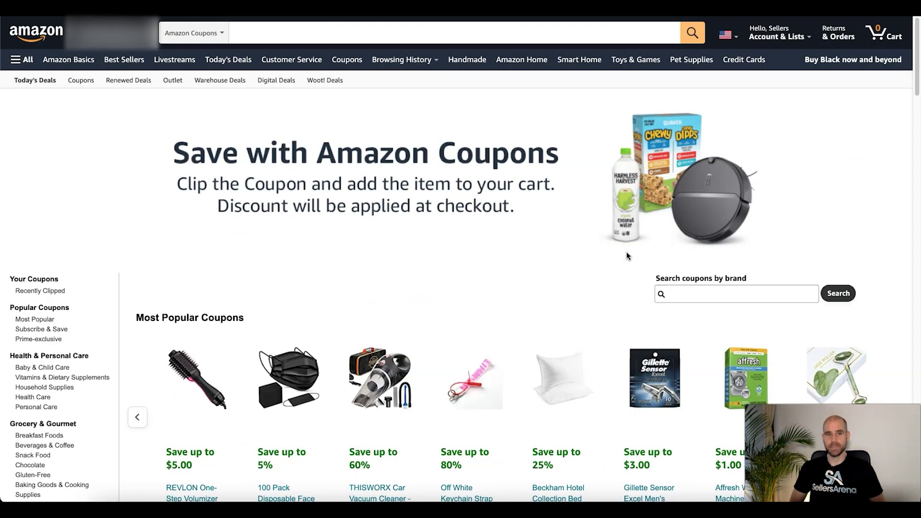